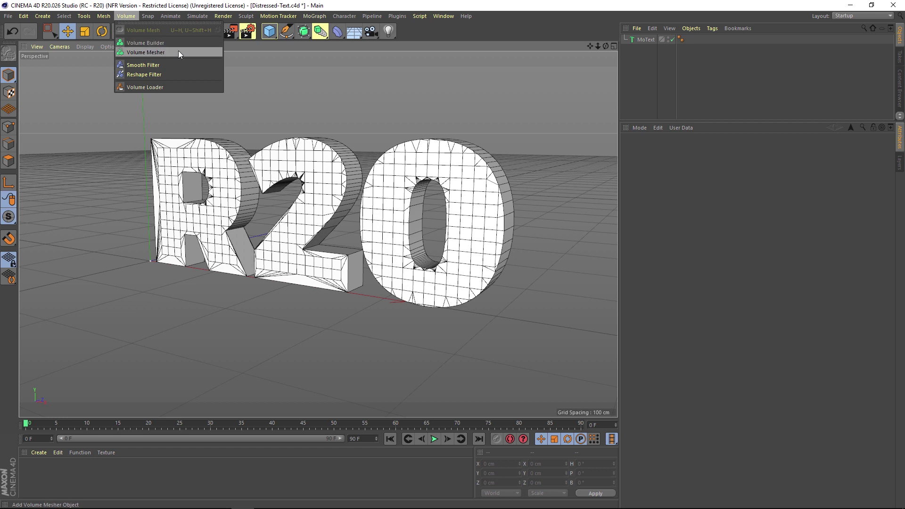
# Add a Volume Builder and nest the R20 MoText inside it.
pyautogui.click(141, 44)
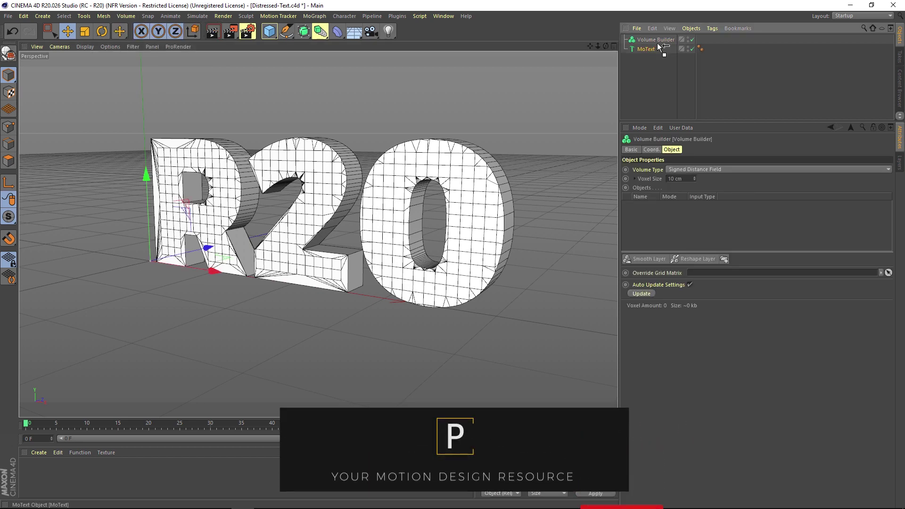
pyautogui.moveTo(660, 46); pyautogui.dragTo(657, 42)
pyautogui.keyDown('alt'); pyautogui.moveTo(279, 213); pyautogui.dragTo(249, 207); pyautogui.keyUp('alt')
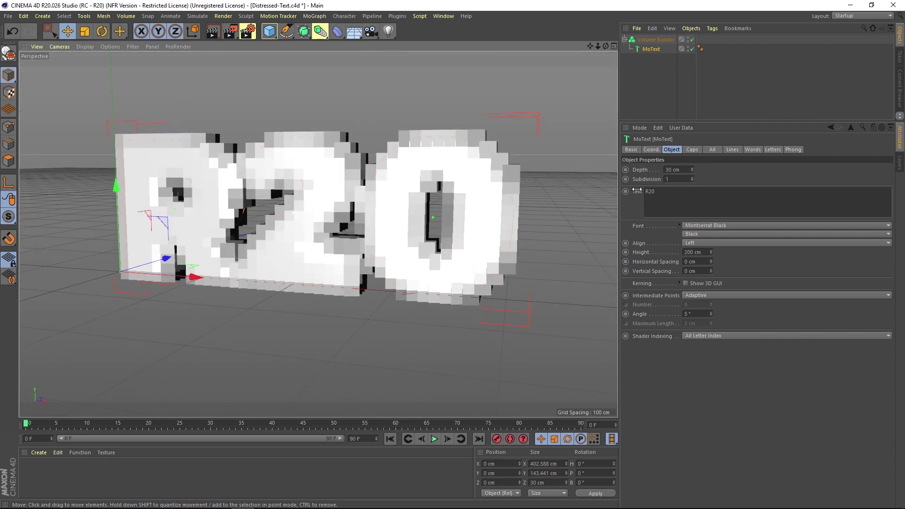
pyautogui.click(656, 40)
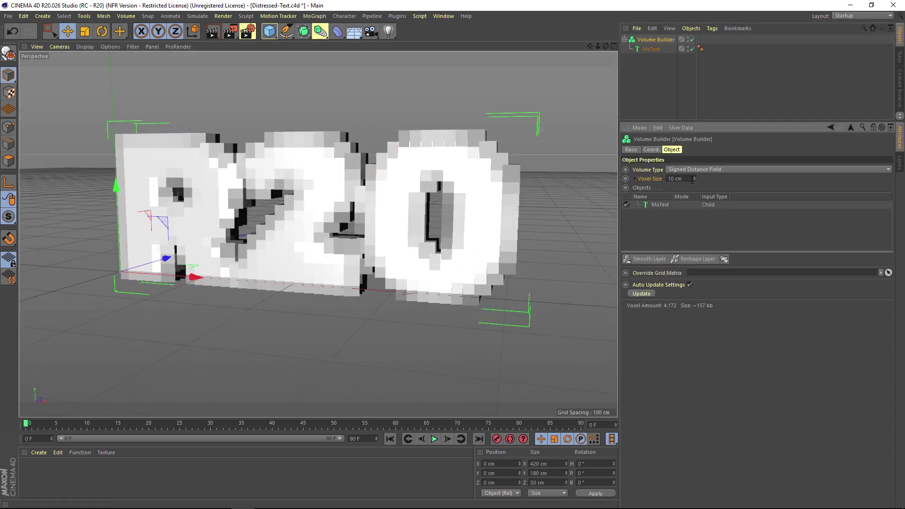
pyautogui.keyDown('alt'); pyautogui.moveTo(448, 179); pyautogui.dragTo(328, 202); pyautogui.keyUp('alt')
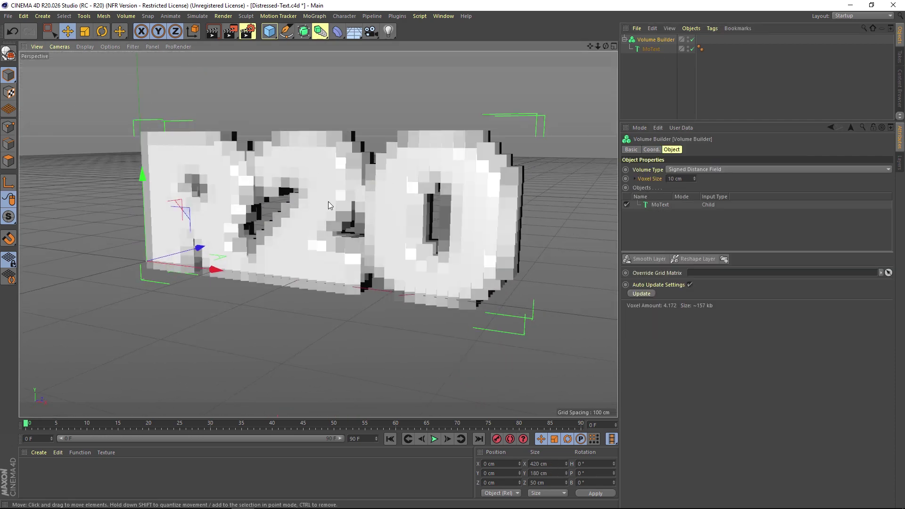
# Set the Volume Builder's voxel size to 1 cm, then change it to 3 cm.
pyautogui.doubleClick(678, 179)
pyautogui.write('4')
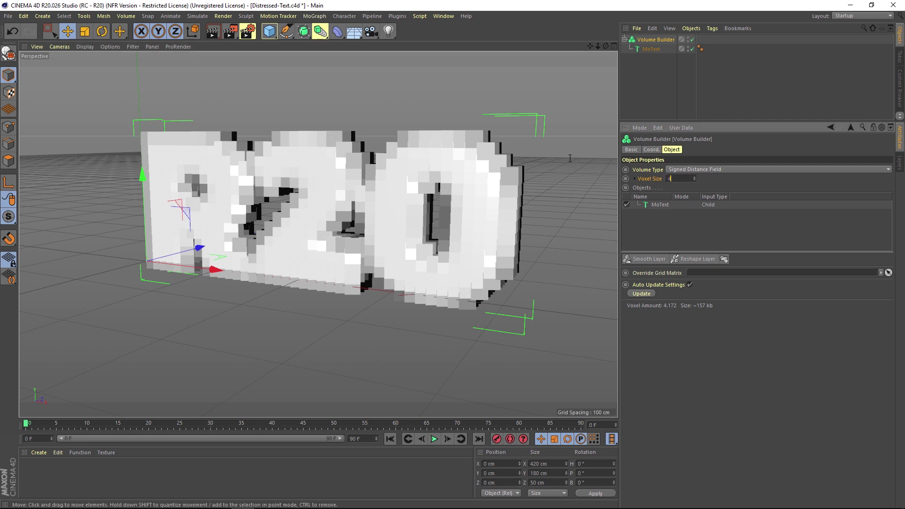
pyautogui.write('1')
pyautogui.press('Return')
pyautogui.keyDown('alt'); pyautogui.moveTo(357, 166); pyautogui.dragTo(453, 176); pyautogui.keyUp('alt')
pyautogui.doubleClick(682, 178)
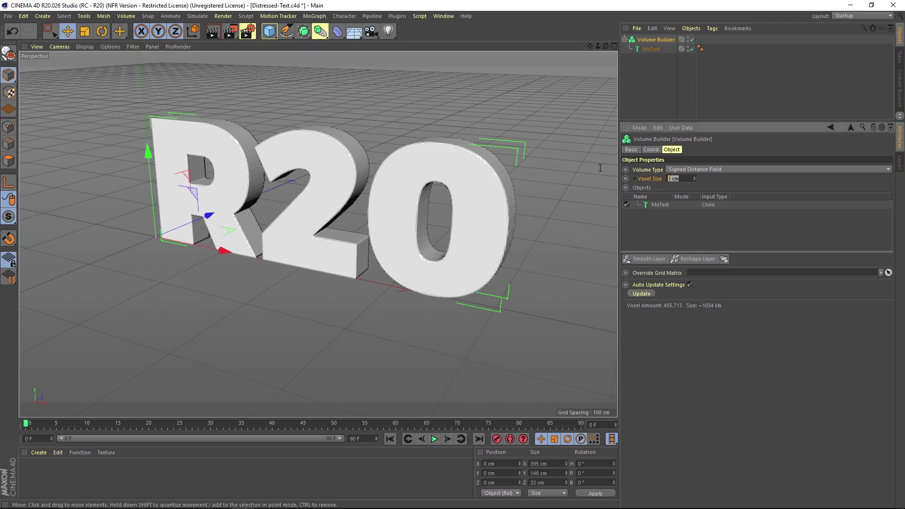
pyautogui.write('3')
pyautogui.press('Return')
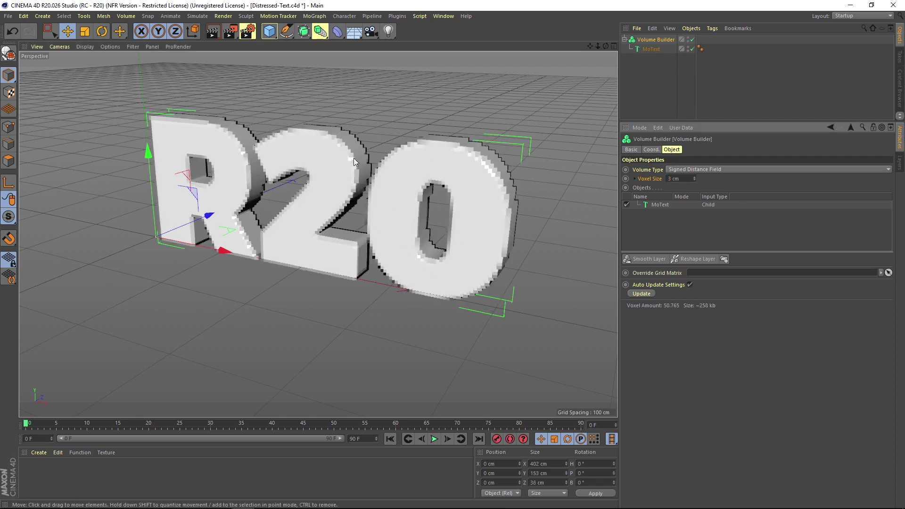
pyautogui.keyDown('alt'); pyautogui.moveTo(353, 158); pyautogui.dragTo(384, 197); pyautogui.keyUp('alt')
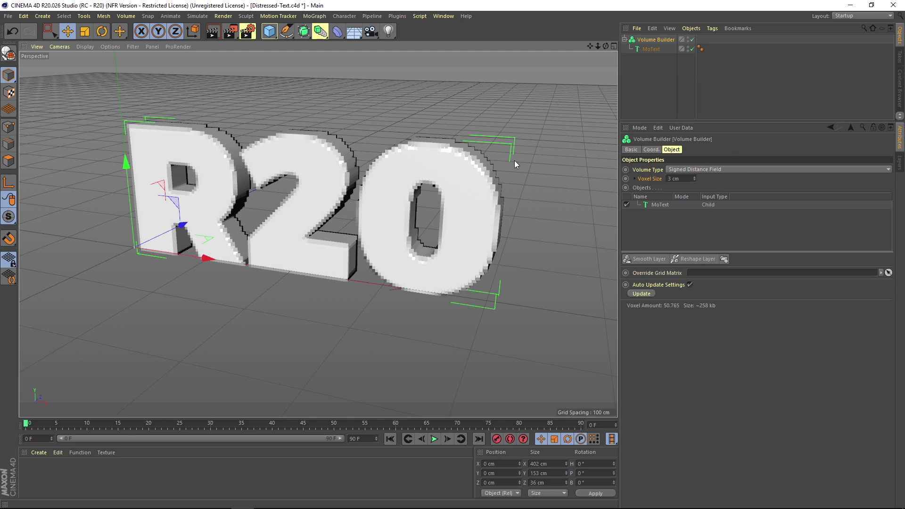
pyautogui.click(445, 111)
# Render a quick preview of the voxelised R20 text and reselect the Volume Builder.
pyautogui.hotkey('ctrl', 'r')
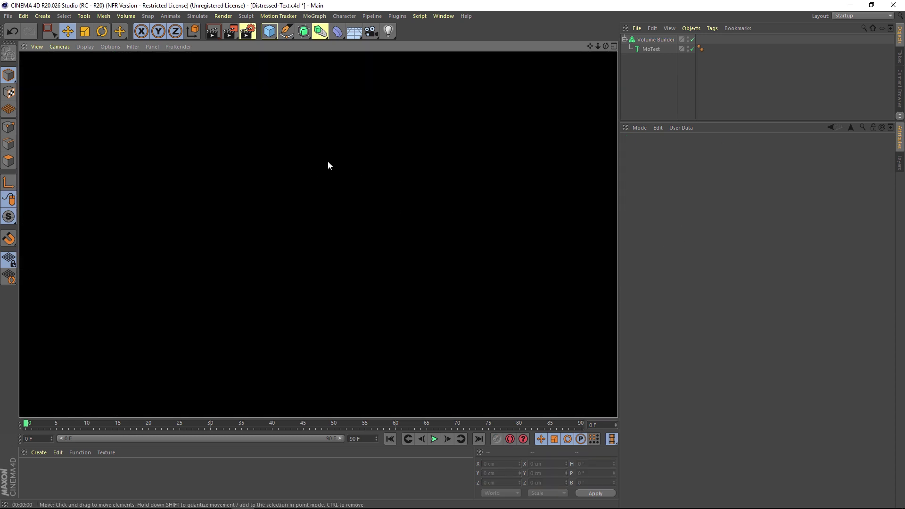
pyautogui.press('Escape')
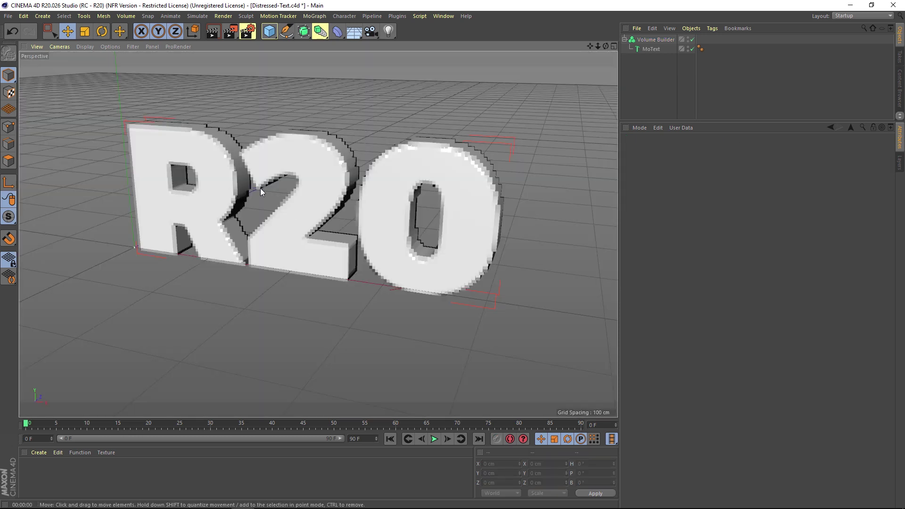
pyautogui.click(659, 39)
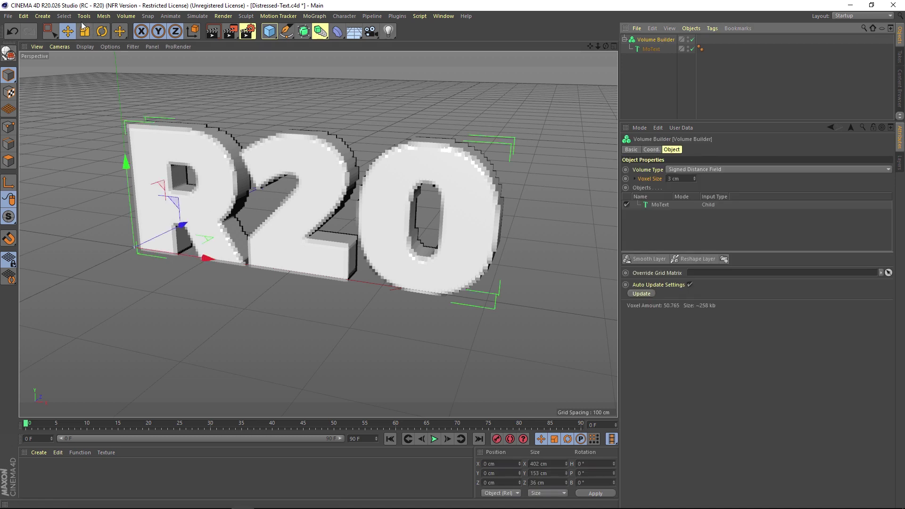
# Add a Volume Mesher and nest the Volume Builder inside it.
pyautogui.click(101, 16)
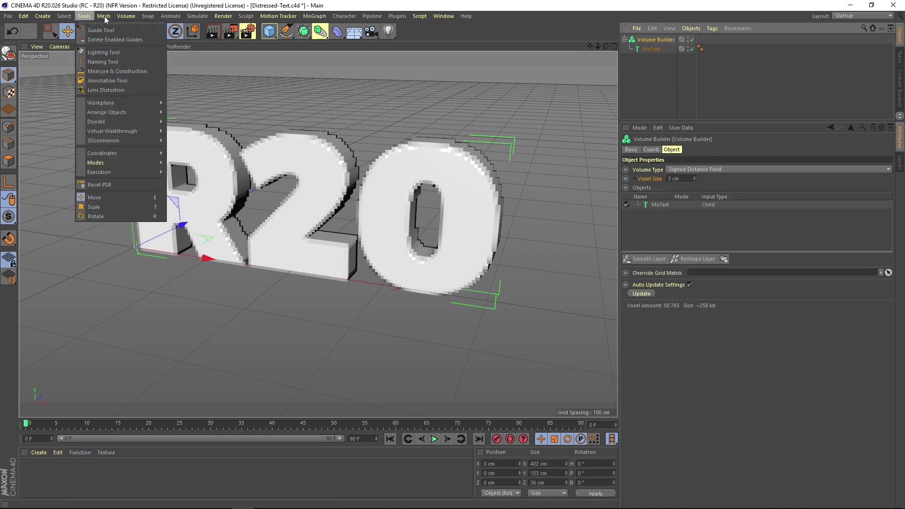
pyautogui.moveTo(126, 16)
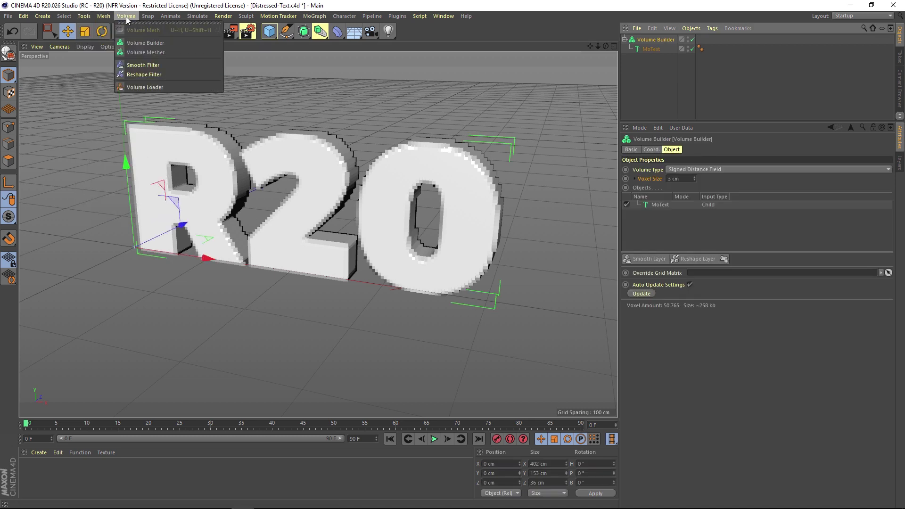
pyautogui.click(161, 52)
pyautogui.moveTo(649, 51); pyautogui.dragTo(666, 43)
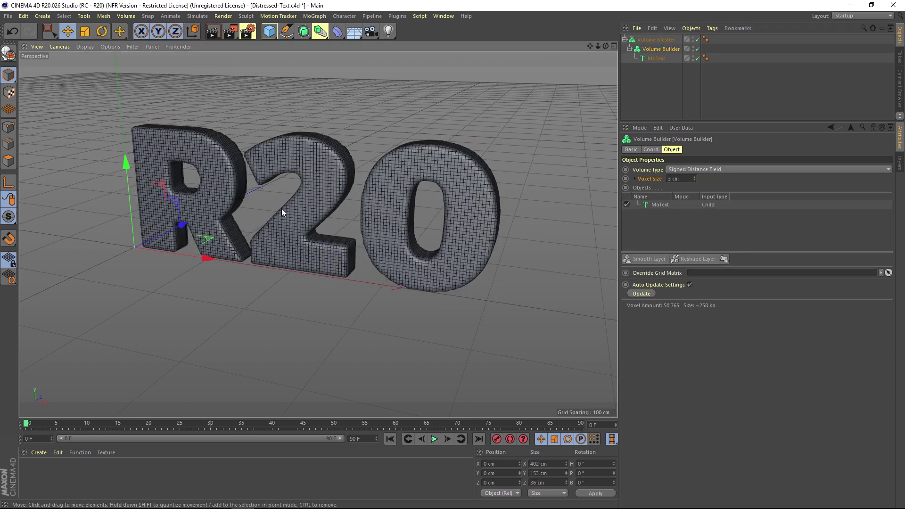
pyautogui.moveTo(282, 208)
pyautogui.keyDown('alt'); pyautogui.mouseDown()
pyautogui.moveTo(247, 234)
pyautogui.moveTo(294, 205)
pyautogui.mouseUp(); pyautogui.keyUp('alt')
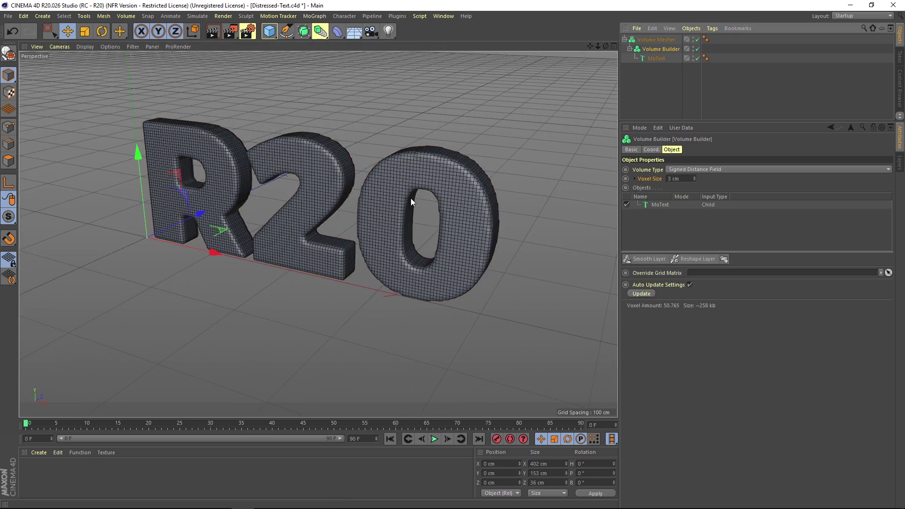
pyautogui.moveTo(301, 188)
pyautogui.keyDown('alt'); pyautogui.mouseDown()
pyautogui.moveTo(260, 200)
pyautogui.moveTo(292, 200)
pyautogui.mouseUp(); pyautogui.keyUp('alt')
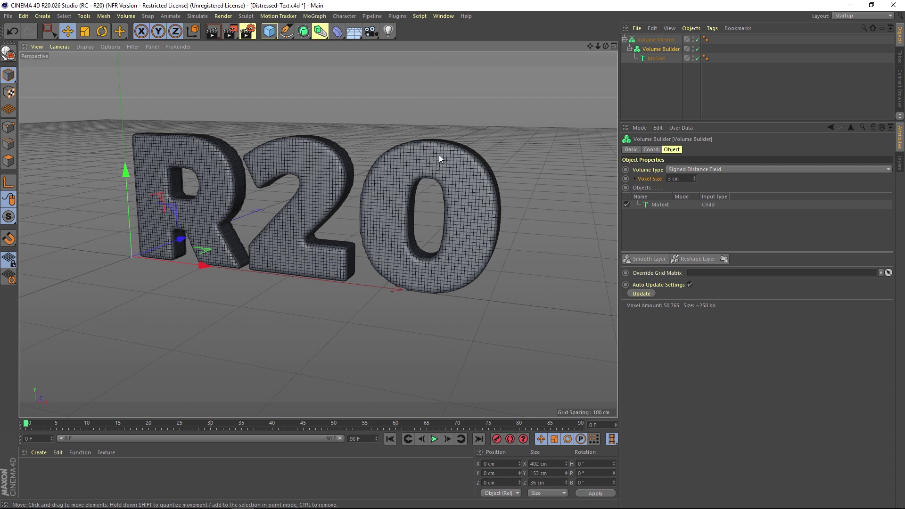
pyautogui.click(269, 31)
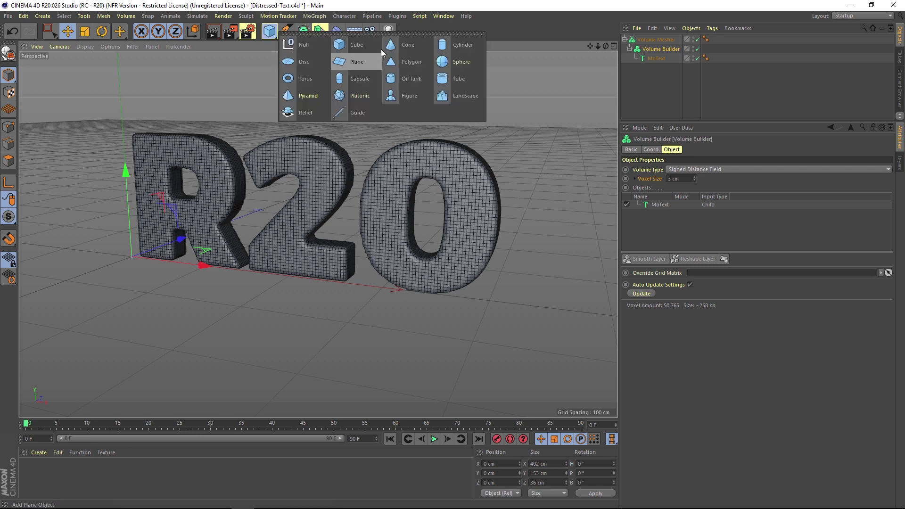
# Create a Platonic solid beside the R and add it to the Volume Builder's inputs.
pyautogui.click(347, 95)
pyautogui.moveTo(111, 255); pyautogui.dragTo(134, 150)
pyautogui.moveTo(605, 46); pyautogui.dragTo(575, 48)
pyautogui.click(700, 59)
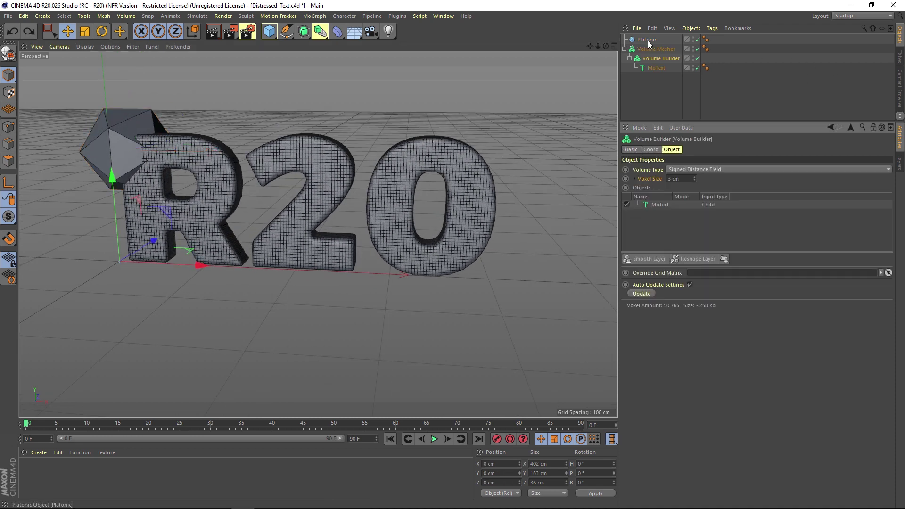
pyautogui.moveTo(647, 39); pyautogui.dragTo(659, 206)
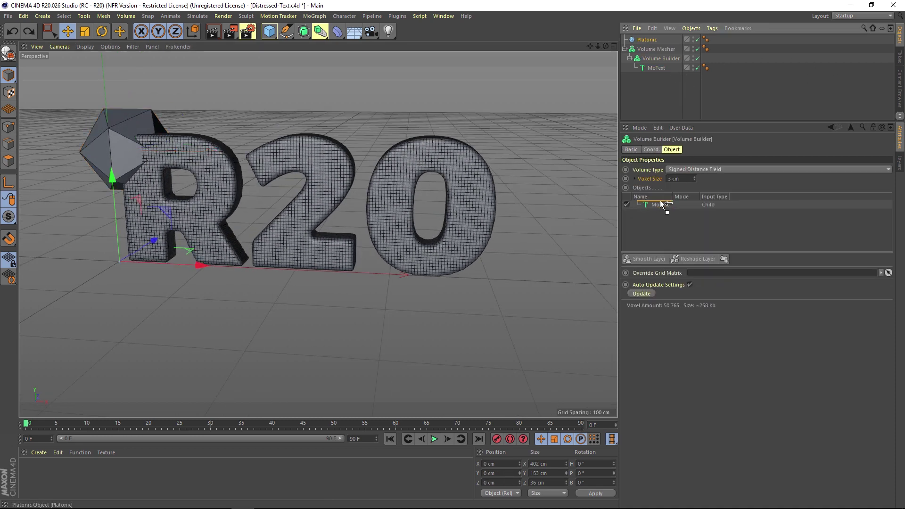
pyautogui.scroll(5, 89, 156)
pyautogui.scroll(3, 219, 111)
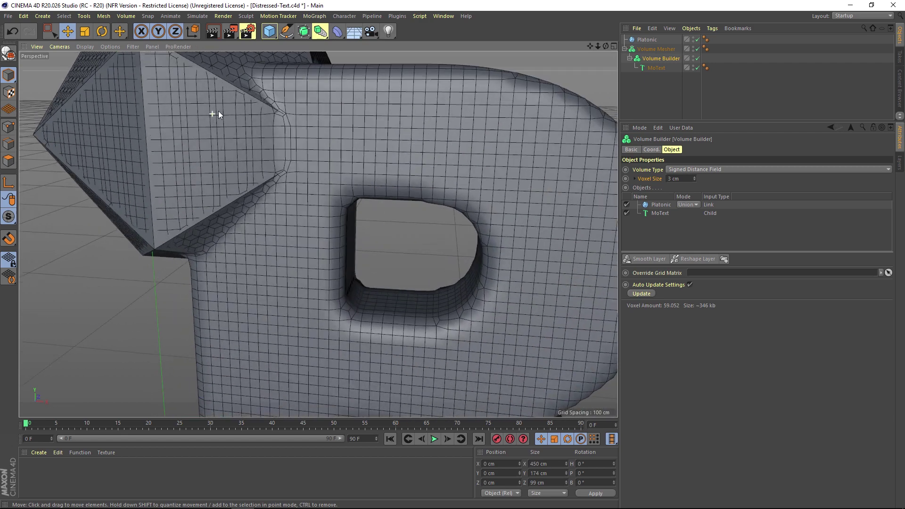
# Make the Platonic a child of the Volume Builder and place it up-left of the R.
pyautogui.keyDown('alt'); pyautogui.moveTo(218, 112); pyautogui.dragTo(256, 93); pyautogui.keyUp('alt')
pyautogui.scroll(2, 256, 93)
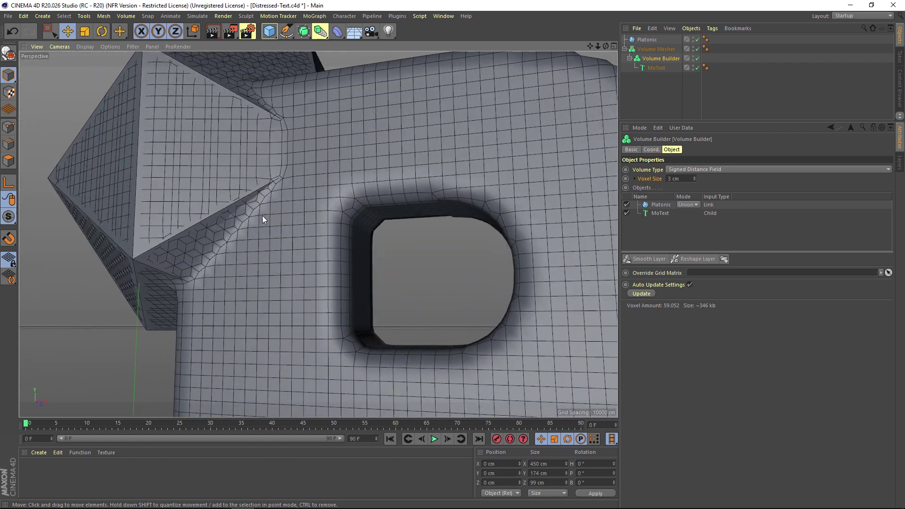
pyautogui.scroll(-6, 282, 215)
pyautogui.moveTo(597, 46); pyautogui.dragTo(381, 109)
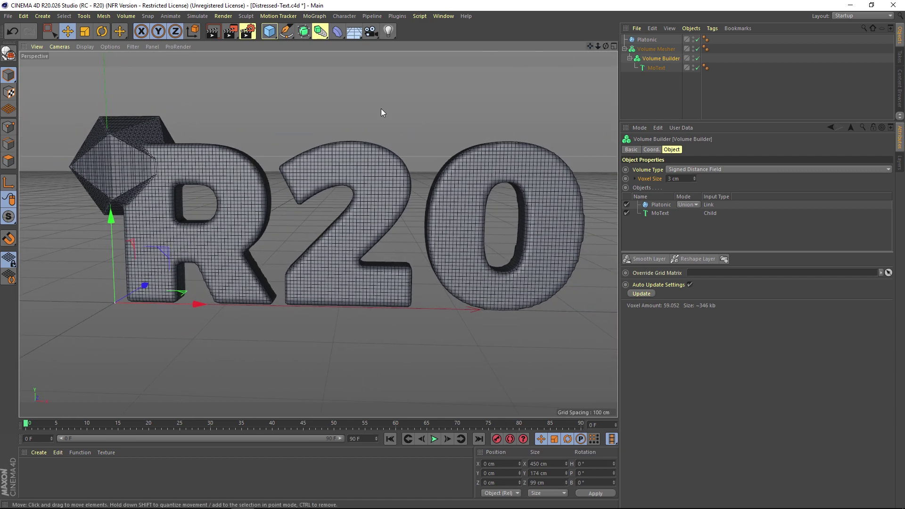
pyautogui.click(102, 166)
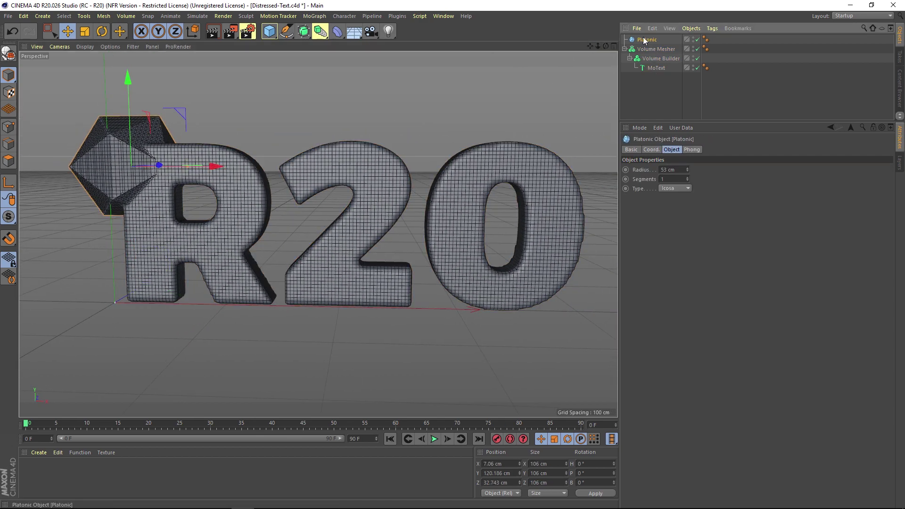
pyautogui.moveTo(652, 50); pyautogui.dragTo(658, 60)
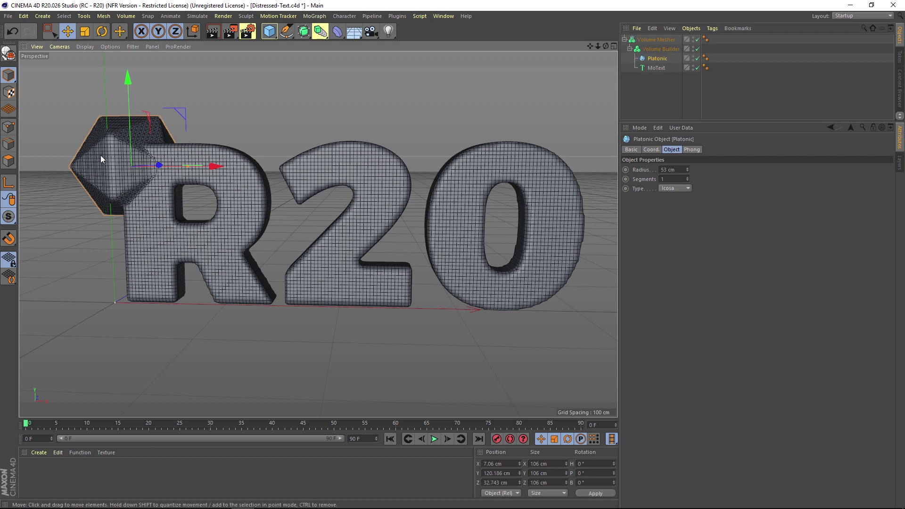
pyautogui.moveTo(100, 154); pyautogui.dragTo(100, 133)
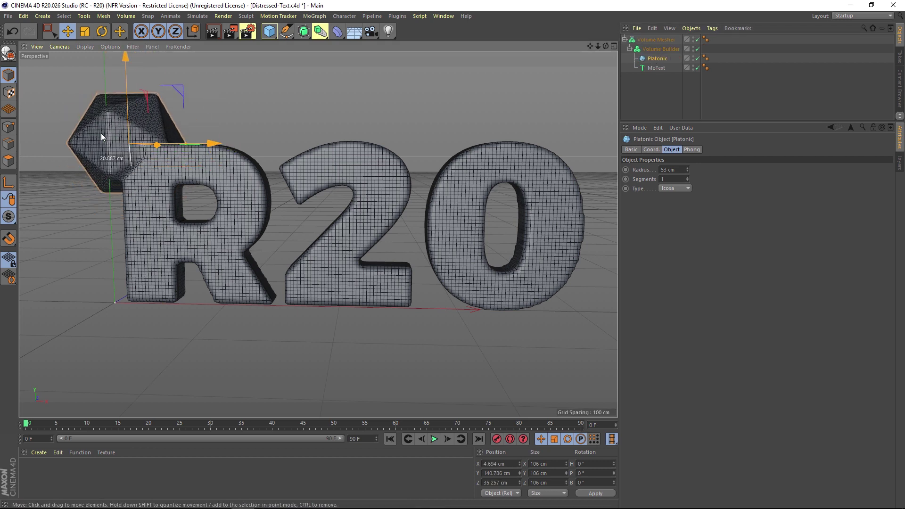
pyautogui.click(660, 49)
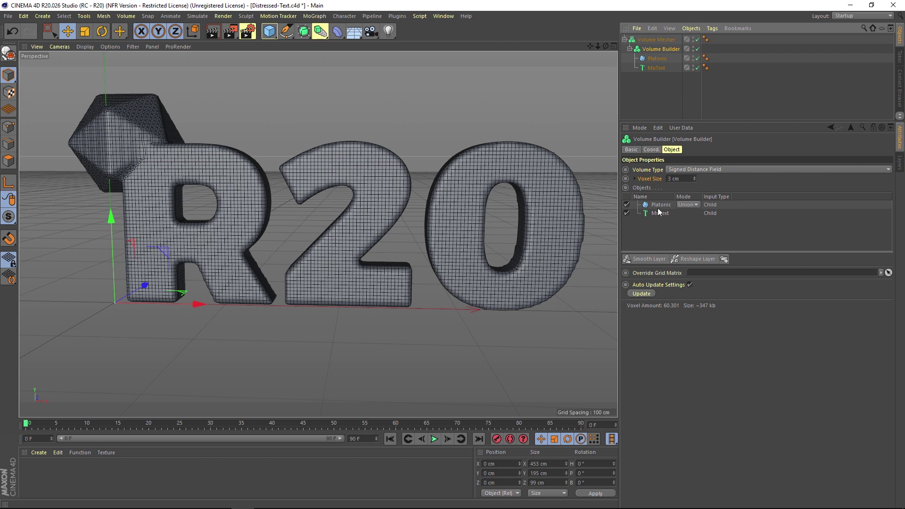
# Set the Platonic to Subtract mode, position it against the R, and scale it down.
pyautogui.click(690, 205)
pyautogui.click(693, 206)
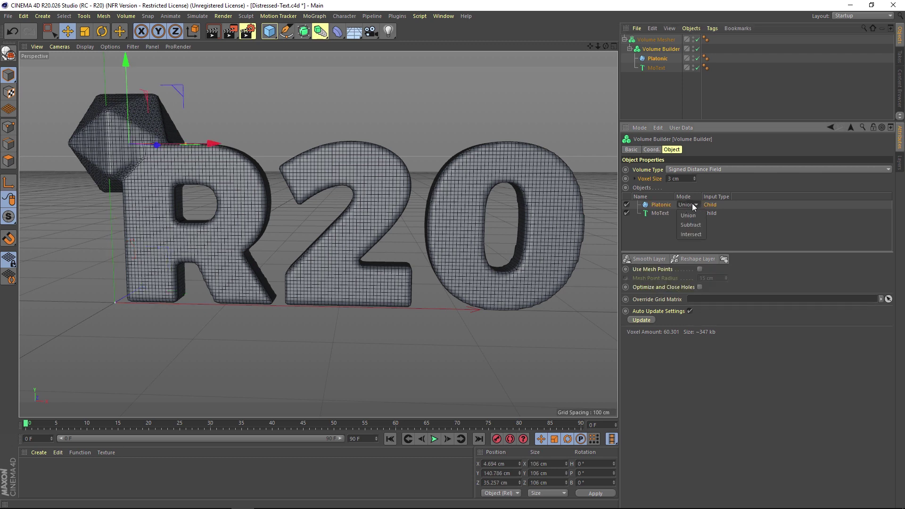
pyautogui.click(692, 225)
pyautogui.keyDown('alt'); pyautogui.moveTo(536, 214); pyautogui.dragTo(156, 181); pyautogui.keyUp('alt')
pyautogui.click(671, 57)
pyautogui.keyDown('alt'); pyautogui.moveTo(100, 140); pyautogui.dragTo(148, 148); pyautogui.keyUp('alt')
pyautogui.keyDown('alt'); pyautogui.moveTo(304, 219); pyautogui.dragTo(176, 179); pyautogui.keyUp('alt')
pyautogui.press('t')
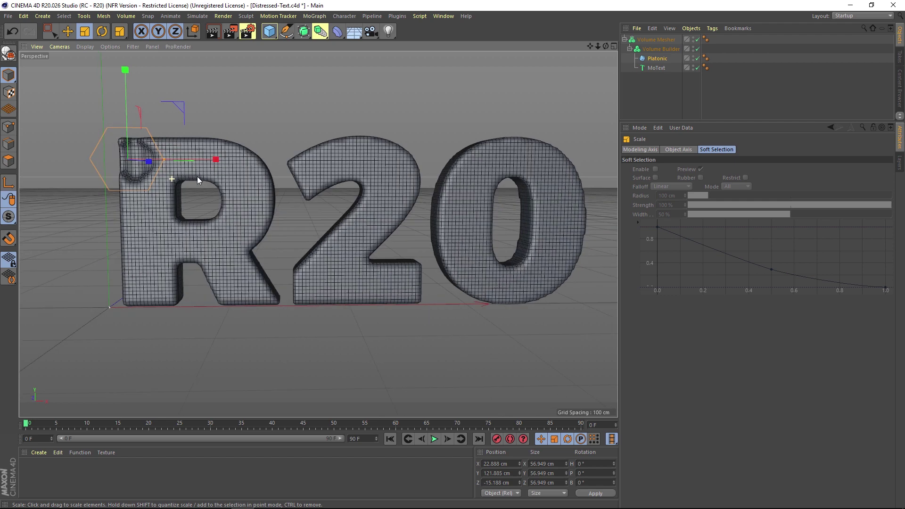
# Duplicate the Platonic, move the copy onto the top of the 2, and set it to Subtract.
pyautogui.click(657, 58)
pyautogui.hotkey('ctrl', 'c')
pyautogui.hotkey('ctrl', 'v')
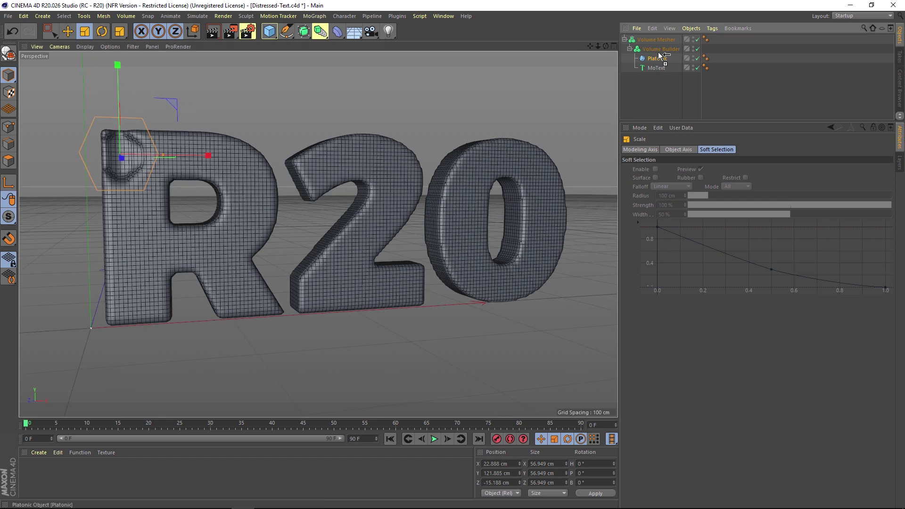
pyautogui.press('e')
pyautogui.moveTo(109, 159); pyautogui.dragTo(288, 154)
pyautogui.click(661, 49)
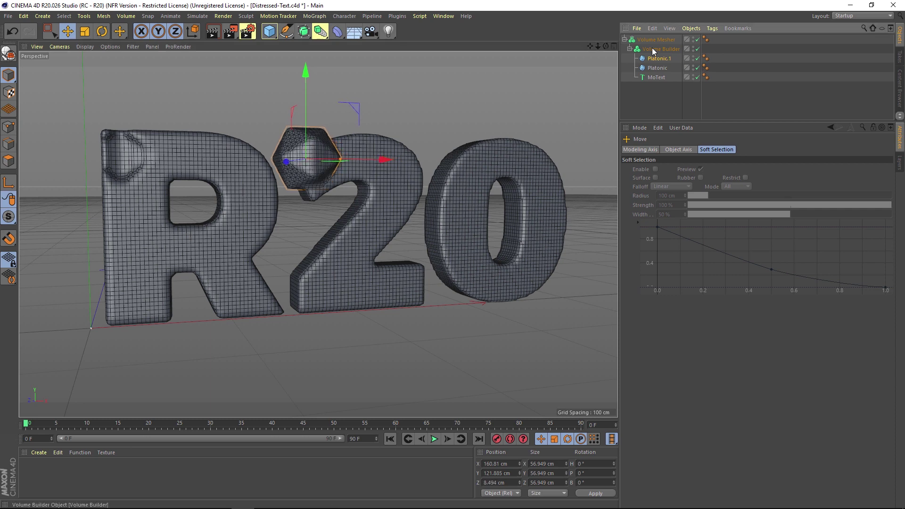
pyautogui.click(697, 205)
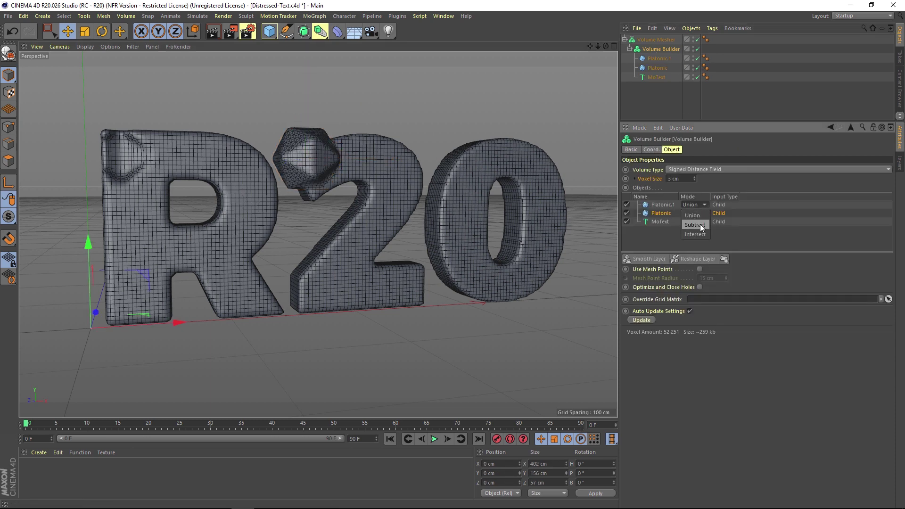
pyautogui.click(696, 222)
# Delete both Platonic cutters.
pyautogui.keyDown('alt'); pyautogui.moveTo(383, 224); pyautogui.dragTo(426, 211); pyautogui.keyUp('alt')
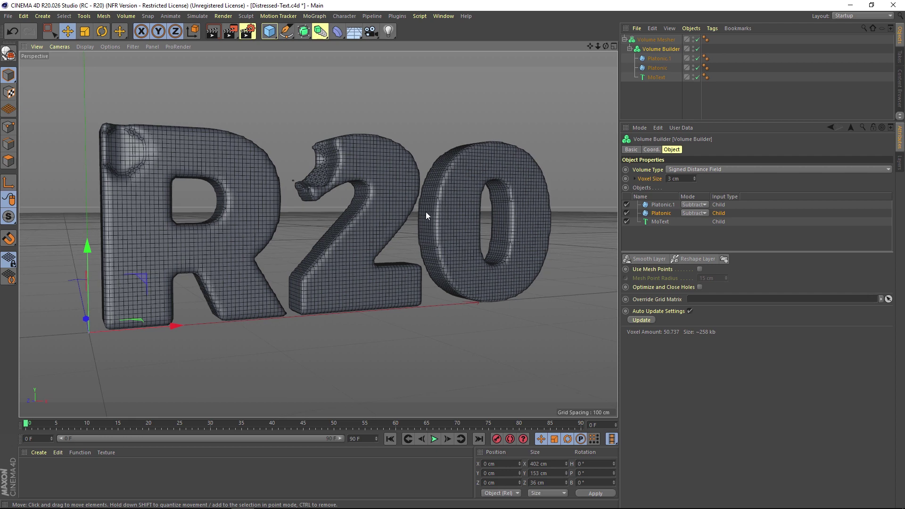
pyautogui.click(657, 57)
pyautogui.press('Delete')
# Add a Smooth Layer to the Volume Builder with Mean Curvature filter at 52% strength.
pyautogui.click(659, 50)
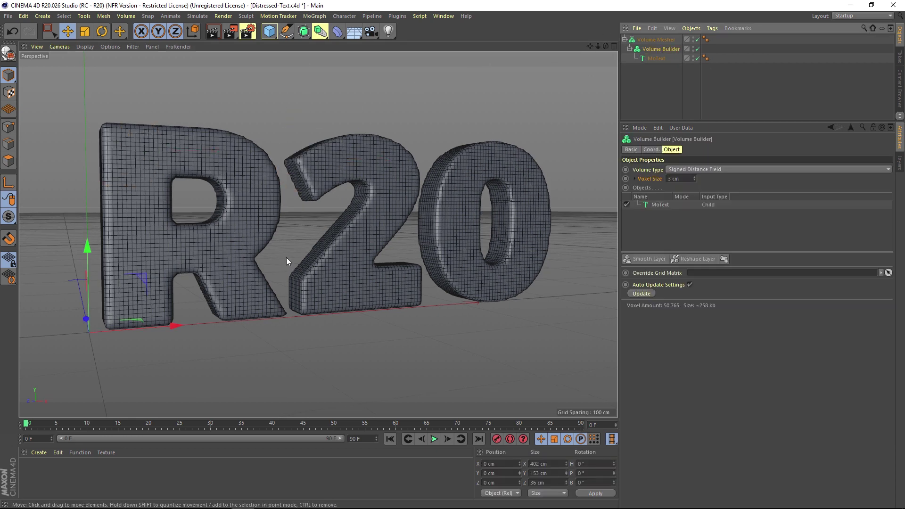
pyautogui.keyDown('alt'); pyautogui.moveTo(393, 219); pyautogui.dragTo(406, 217); pyautogui.keyUp('alt')
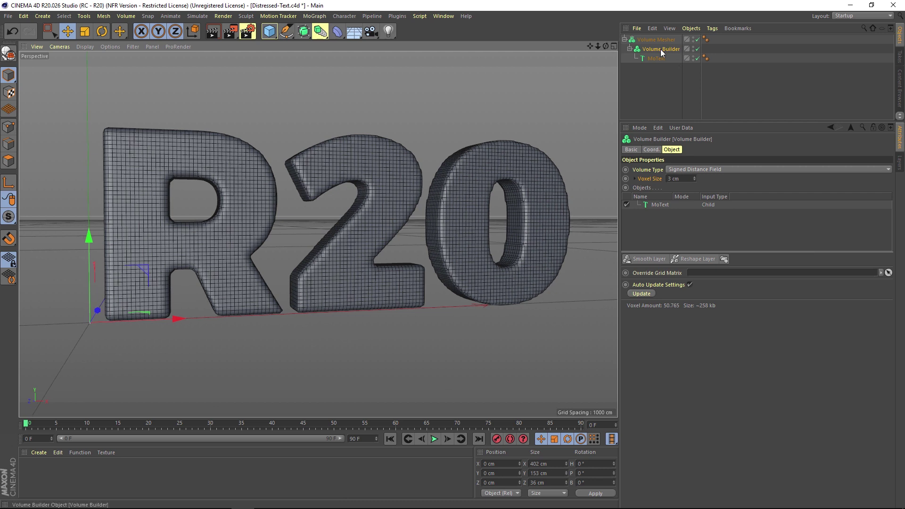
pyautogui.click(654, 259)
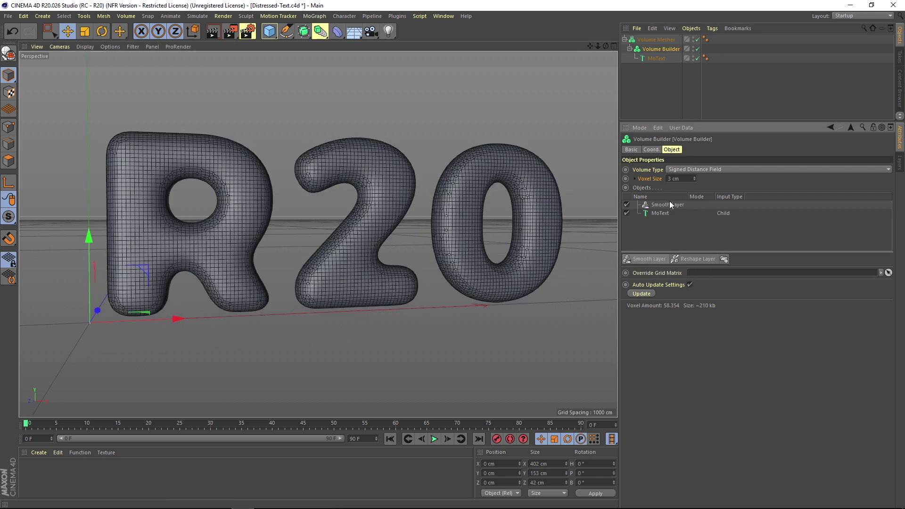
pyautogui.click(664, 206)
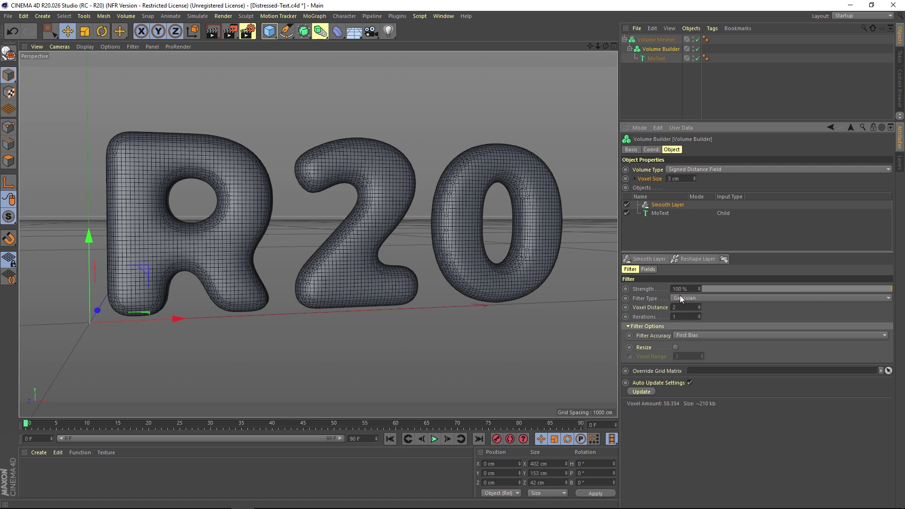
pyautogui.click(705, 298)
pyautogui.click(701, 335)
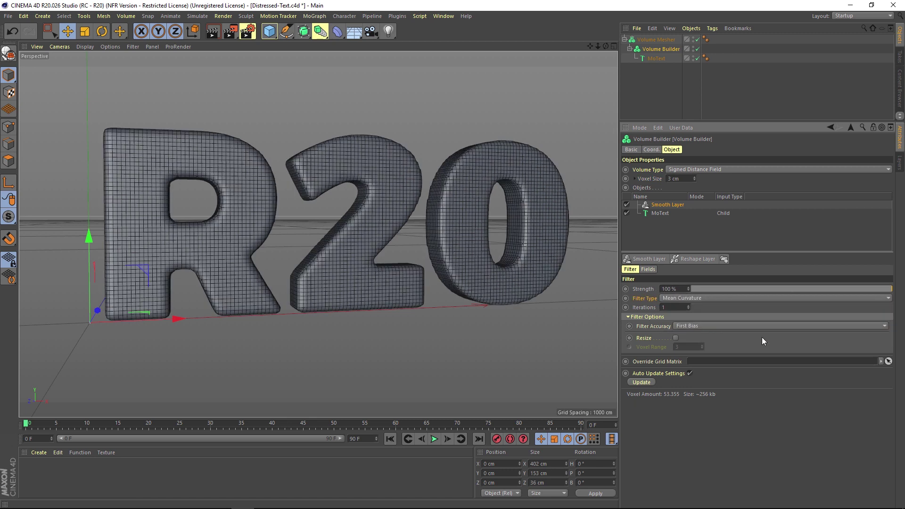
pyautogui.moveTo(739, 288); pyautogui.dragTo(795, 293)
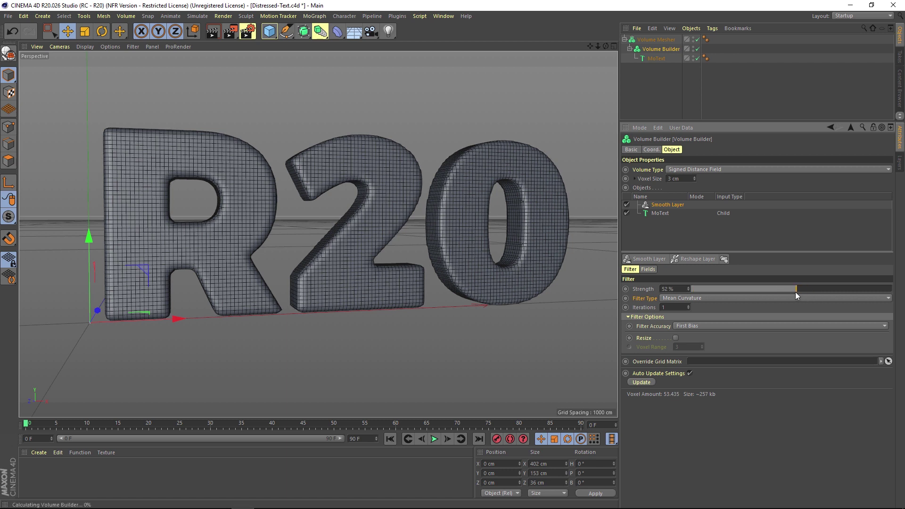
pyautogui.click(648, 269)
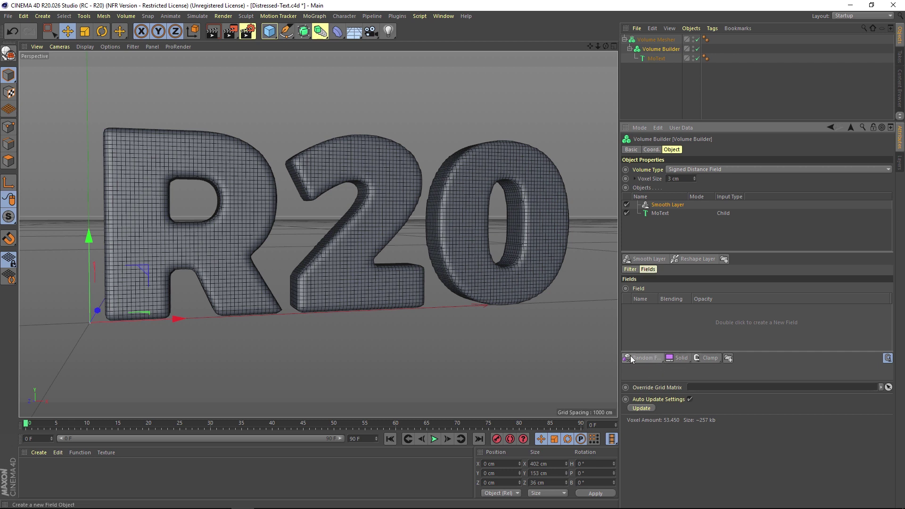
# Create a Shader Field object from the Create > Field menu.
pyautogui.click(660, 361)
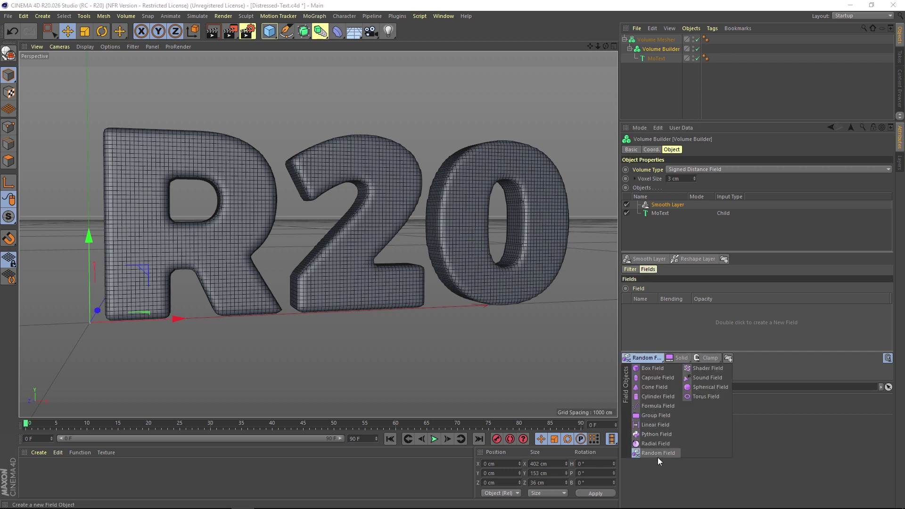
pyautogui.click(706, 370)
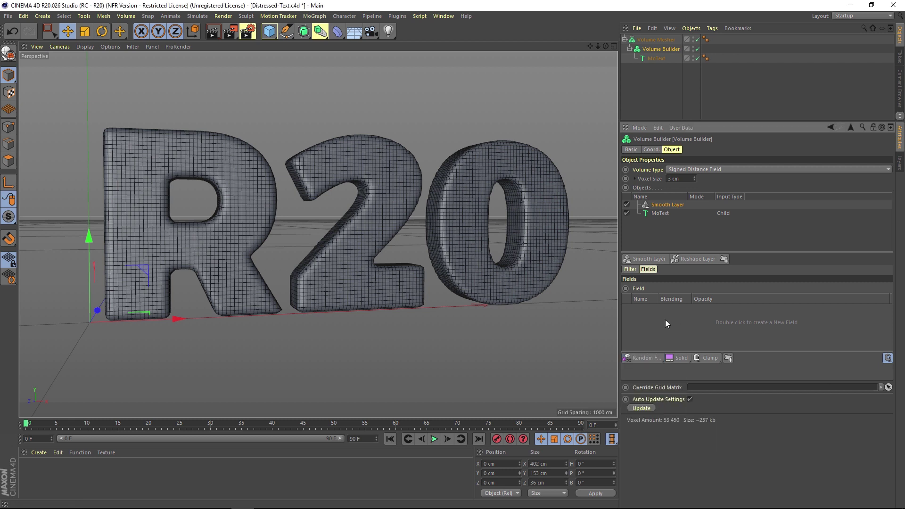
pyautogui.click(43, 17)
pyautogui.moveTo(50, 81)
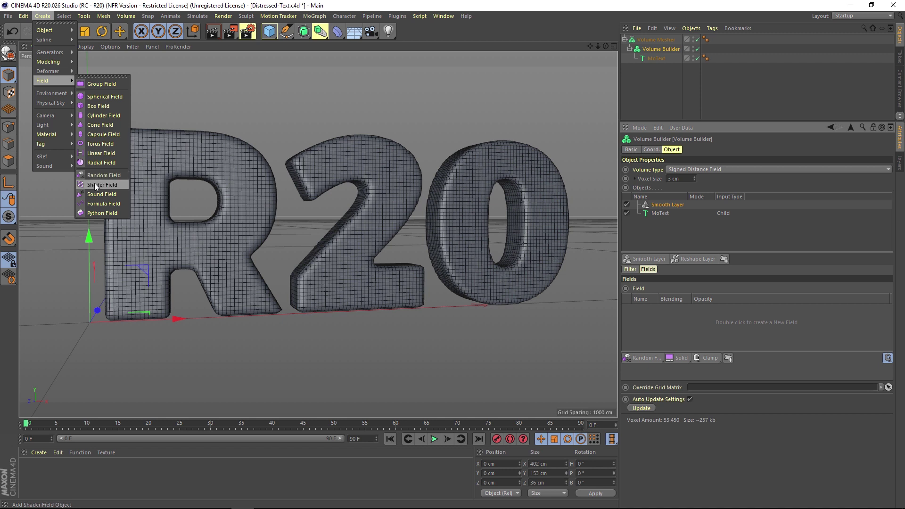
pyautogui.click(105, 187)
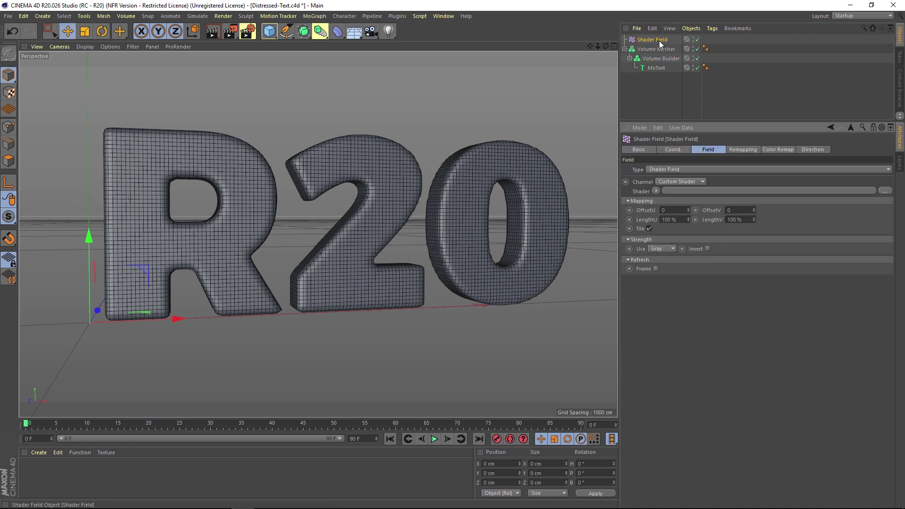
# Load a Noise shader into the Shader Field and set it to Blistered Turbulence.
pyautogui.click(656, 191)
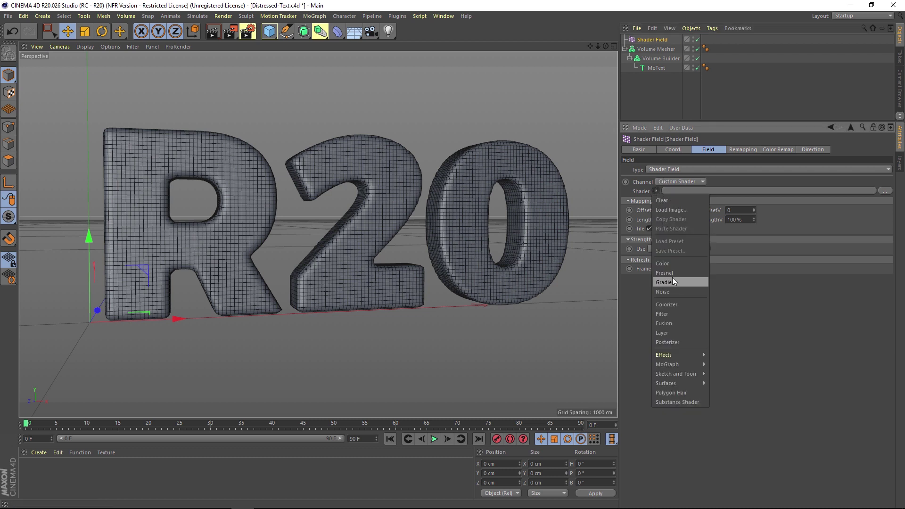
pyautogui.click(670, 291)
pyautogui.click(669, 210)
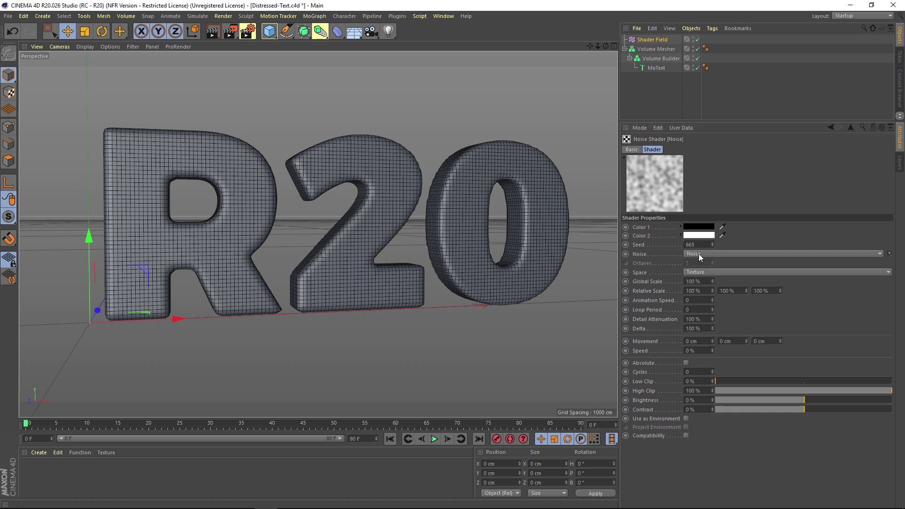
pyautogui.click(697, 255)
pyautogui.click(722, 218)
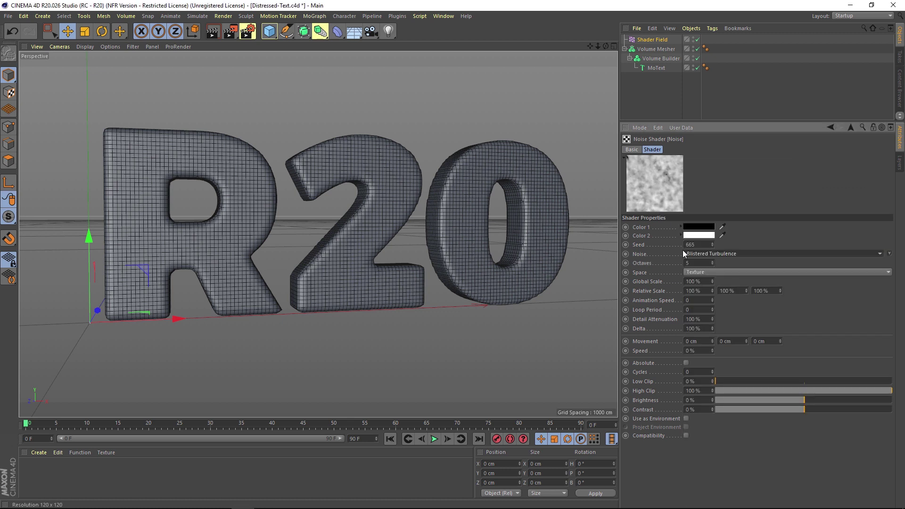
# Set the noise to 2 cycles and 500% global scale, then move the field into the Volume Builder.
pyautogui.click(702, 262)
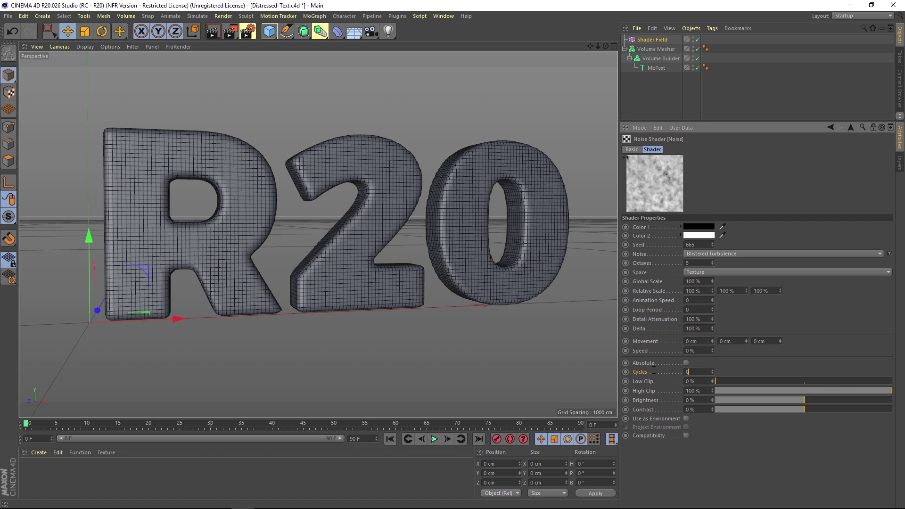
pyautogui.write('2')
pyautogui.press('Return')
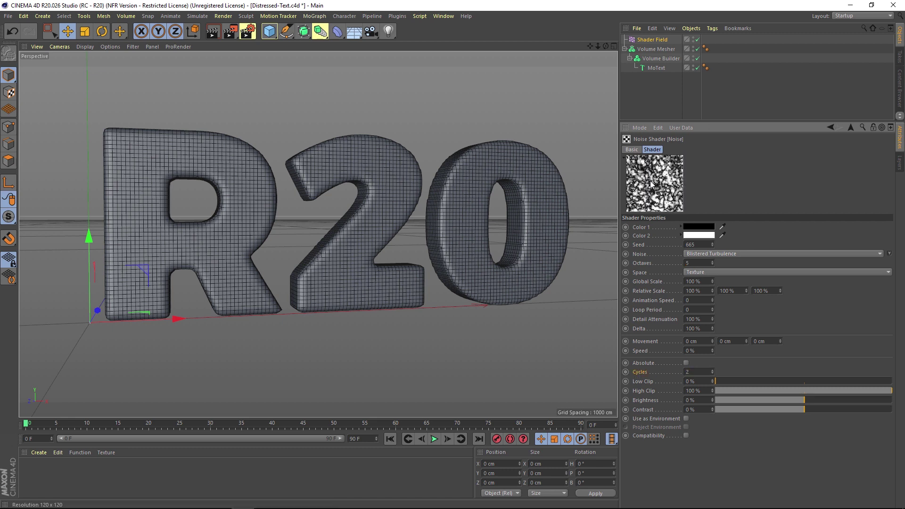
pyautogui.click(706, 281)
pyautogui.write('500')
pyautogui.press('Return')
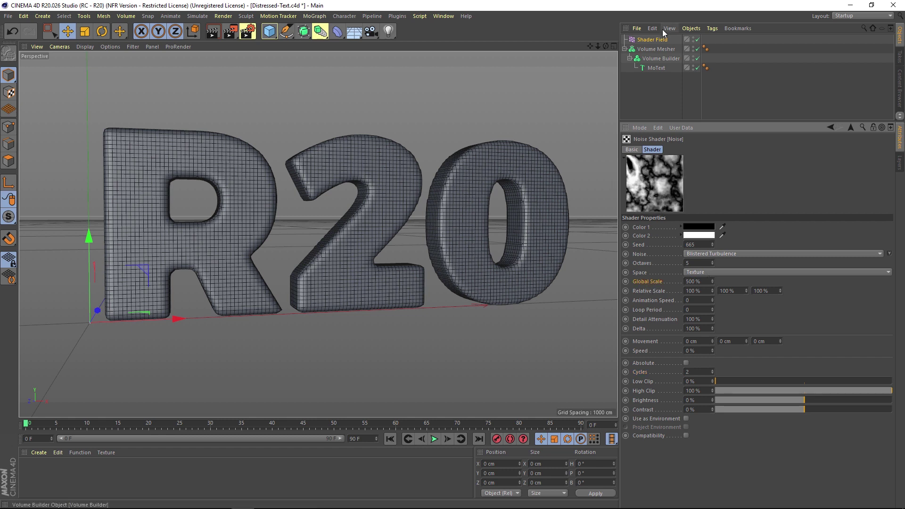
pyautogui.moveTo(660, 39); pyautogui.dragTo(661, 59)
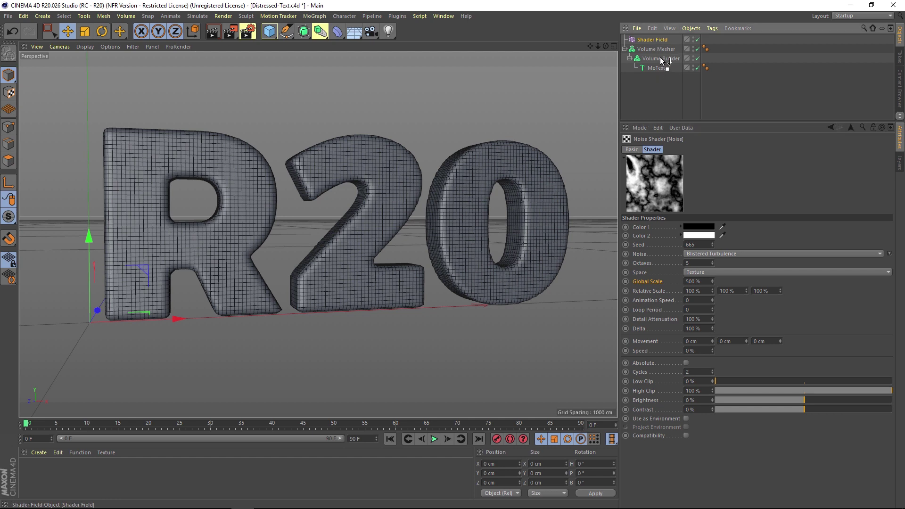
pyautogui.click(660, 58)
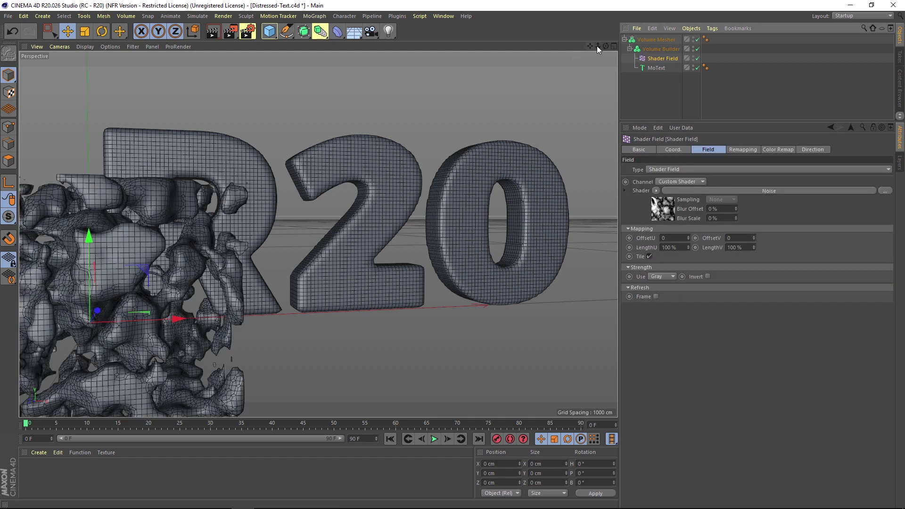
# Zoom out and slide the Shader Field right along X to about 88 cm, over the R.
pyautogui.moveTo(597, 46); pyautogui.dragTo(629, 63)
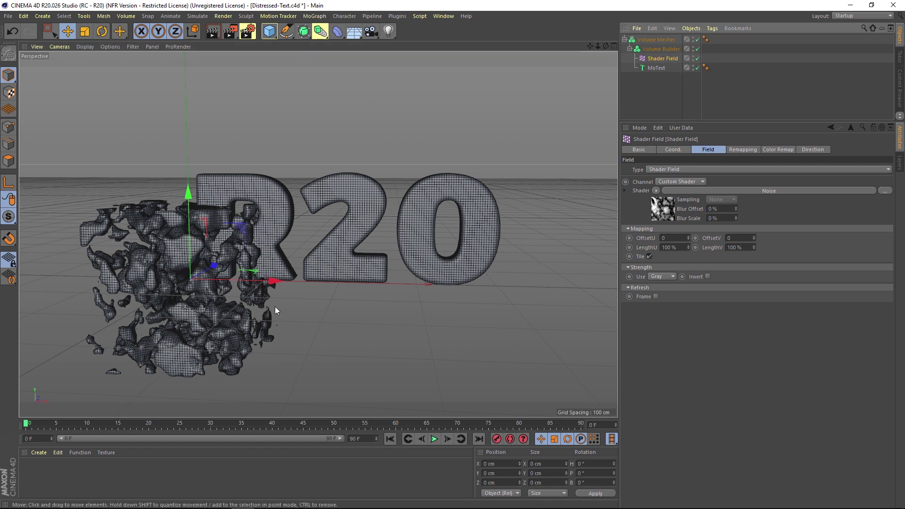
pyautogui.moveTo(288, 279); pyautogui.dragTo(322, 282)
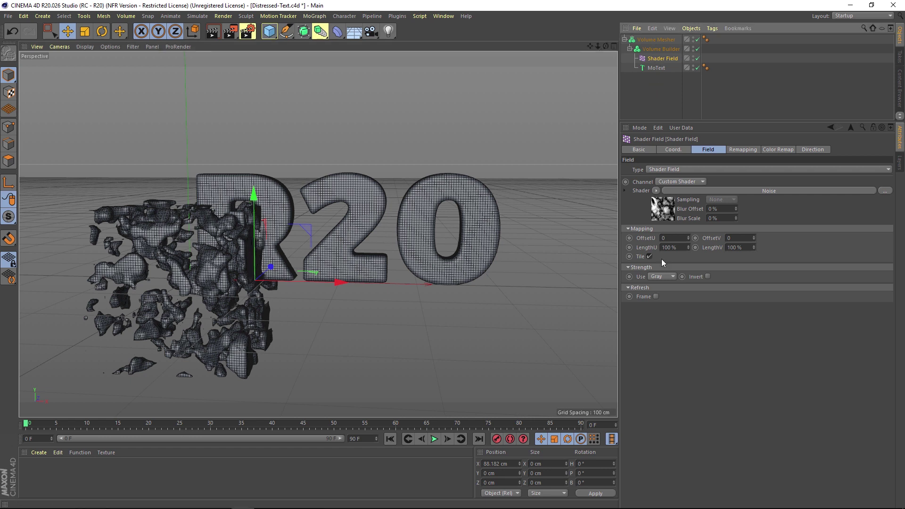
# Show the Shader Field layer's settings, try Box Size X 500 cm, then undo back to 200 cm.
pyautogui.click(657, 50)
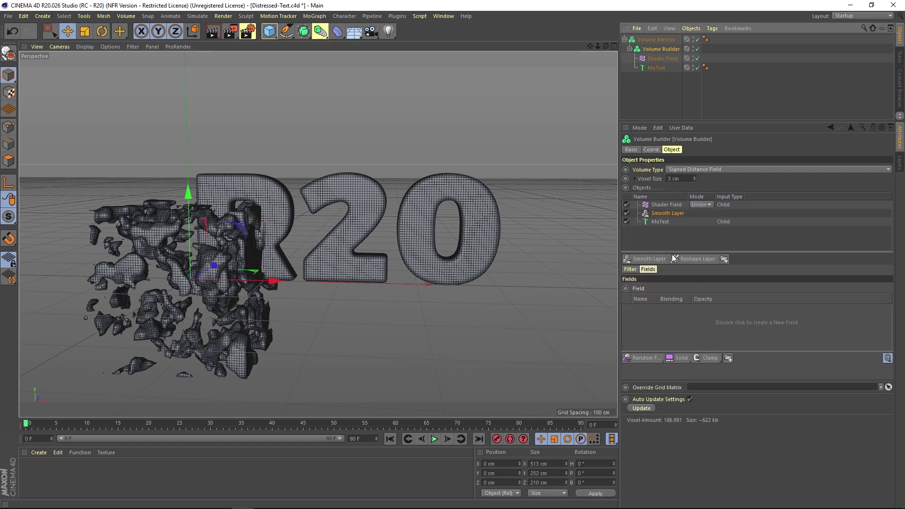
pyautogui.click(667, 206)
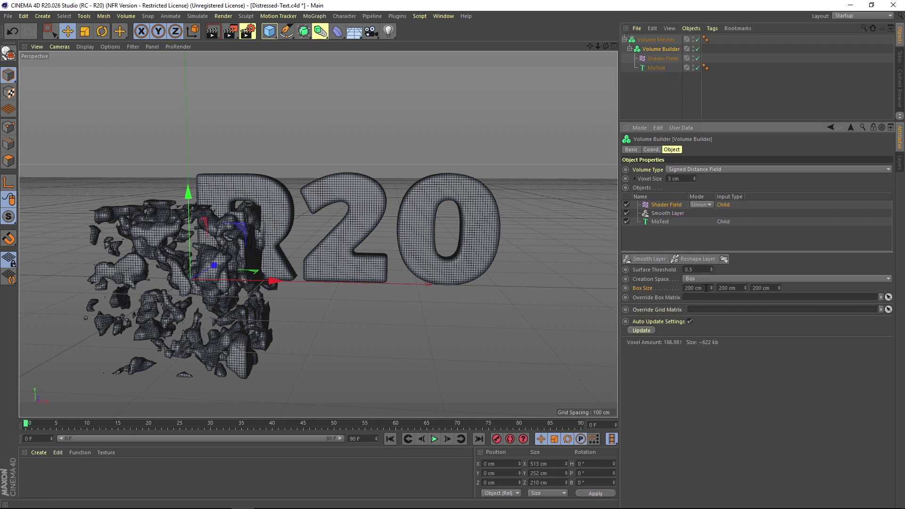
pyautogui.doubleClick(707, 288)
pyautogui.write('500')
pyautogui.press('Return')
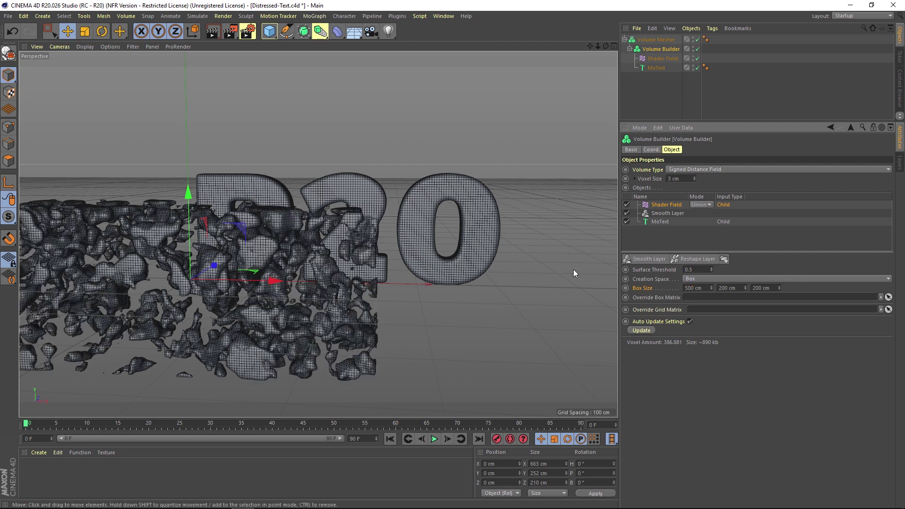
pyautogui.doubleClick(738, 289)
pyautogui.hotkey('ctrl', 'z')
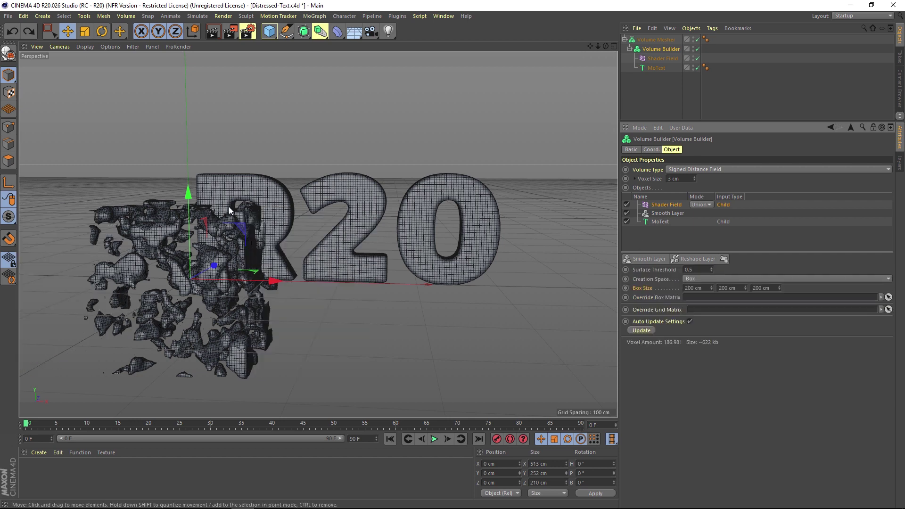
pyautogui.click(269, 31)
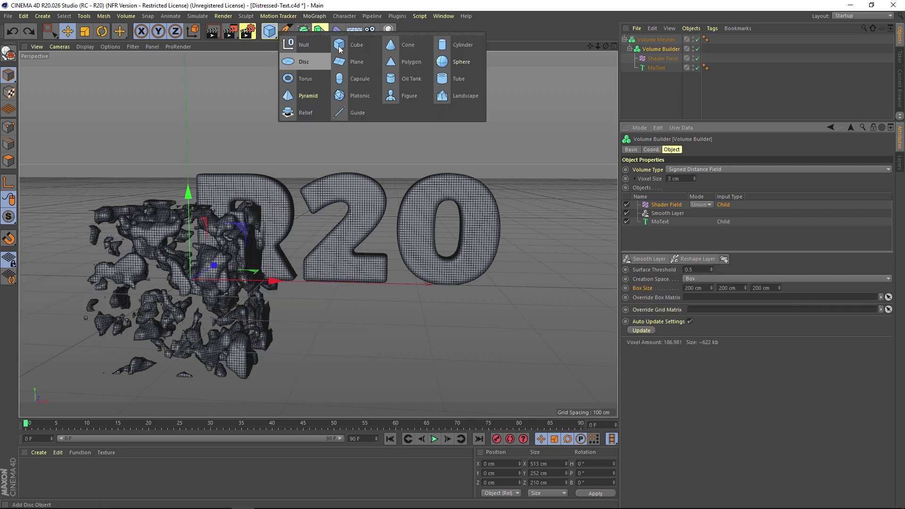
# Add a Cube over the 2 and scale it into a tall narrow block about 82 × 186 × 82 cm.
pyautogui.click(339, 45)
pyautogui.moveTo(275, 281); pyautogui.dragTo(387, 282)
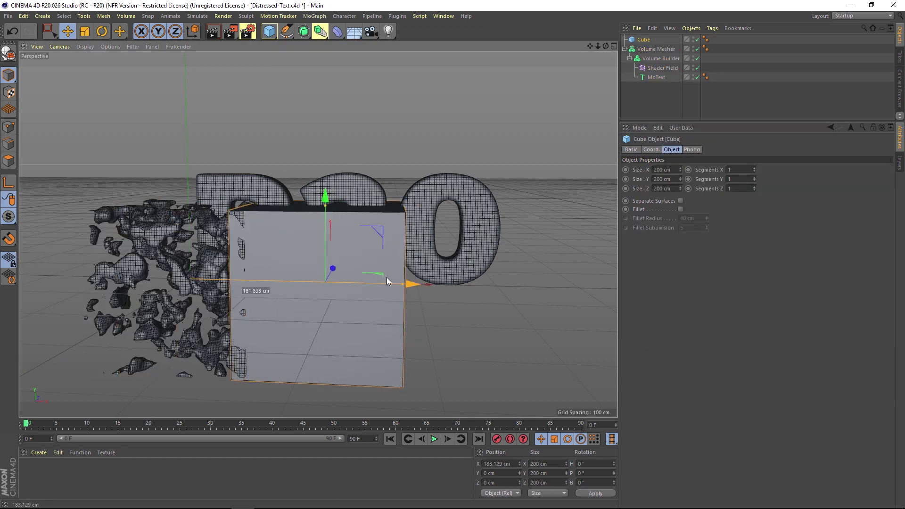
pyautogui.moveTo(326, 240); pyautogui.dragTo(332, 172)
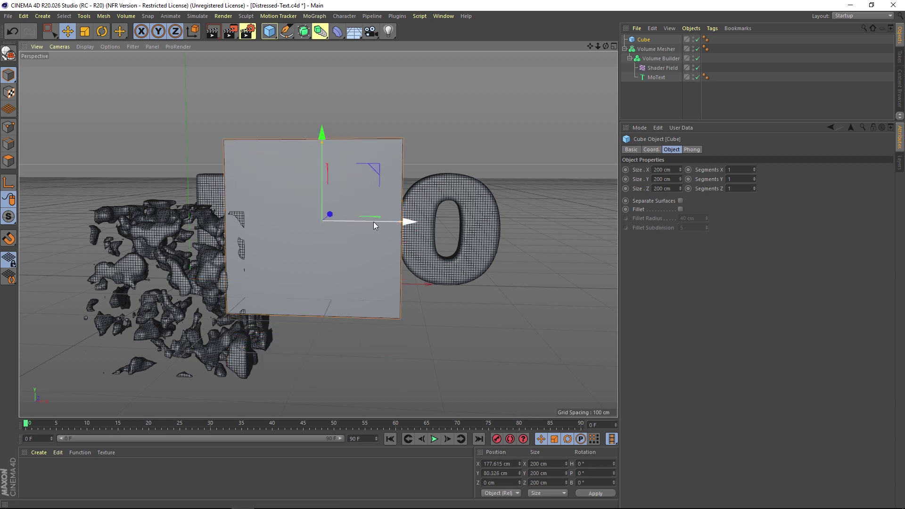
pyautogui.moveTo(374, 226); pyautogui.dragTo(391, 222)
pyautogui.press('t')
pyautogui.moveTo(453, 166); pyautogui.dragTo(420, 177)
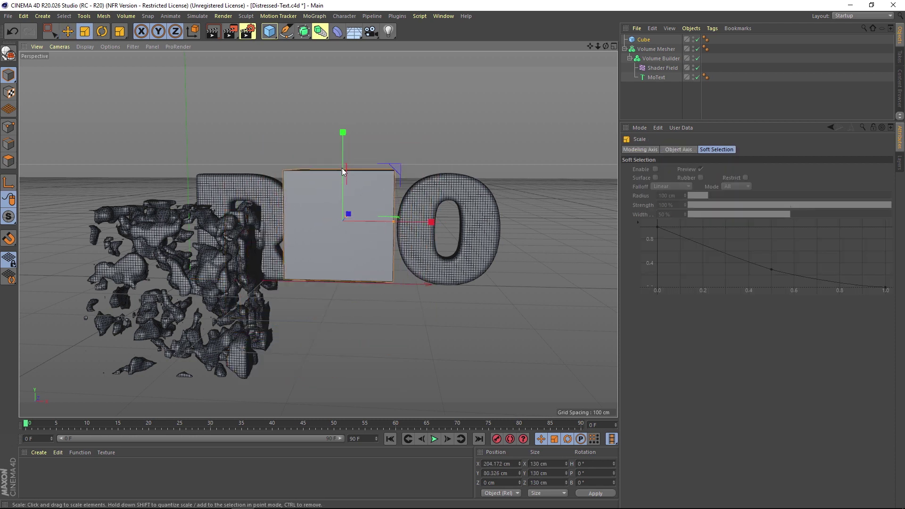
pyautogui.moveTo(342, 171); pyautogui.dragTo(415, 179)
pyautogui.hotkey('ctrl', 'shift', 'z')
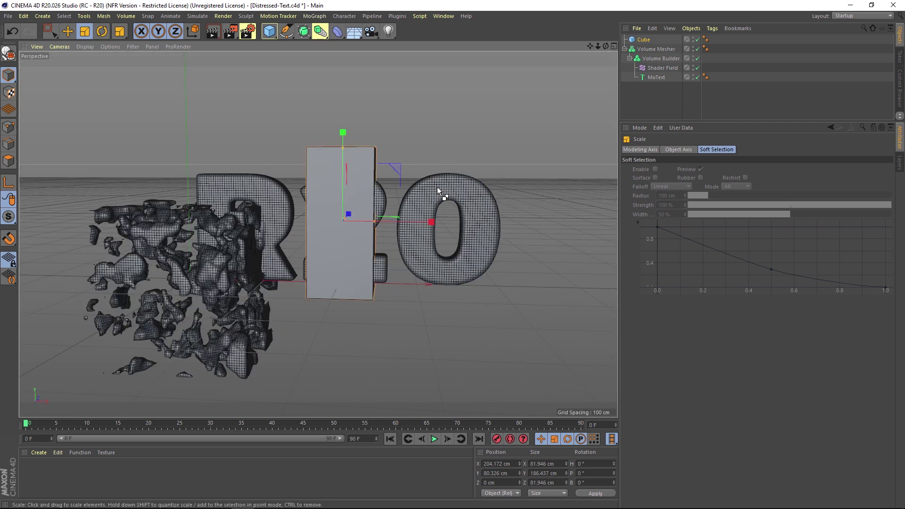
pyautogui.click(659, 58)
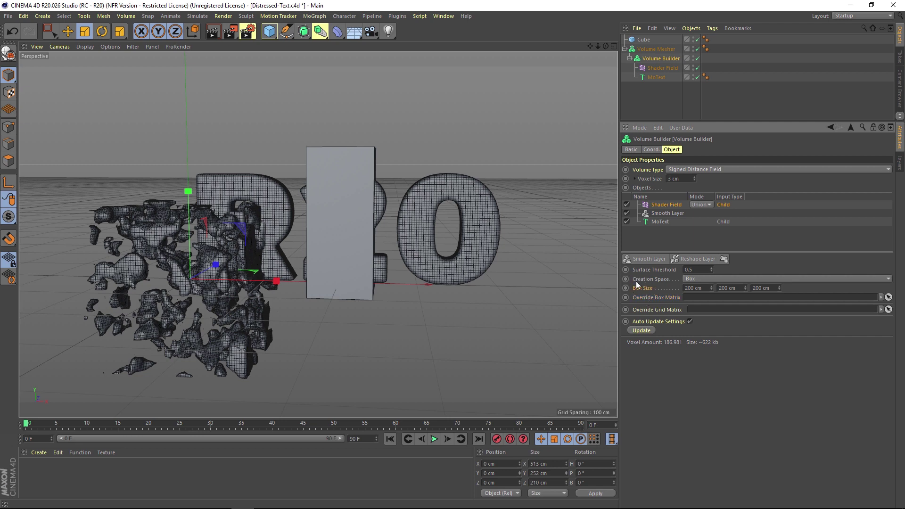
# Link the Cube into the Shader Field's Override Box Matrix and hide the Cube in the viewport.
pyautogui.moveTo(643, 40); pyautogui.dragTo(693, 301)
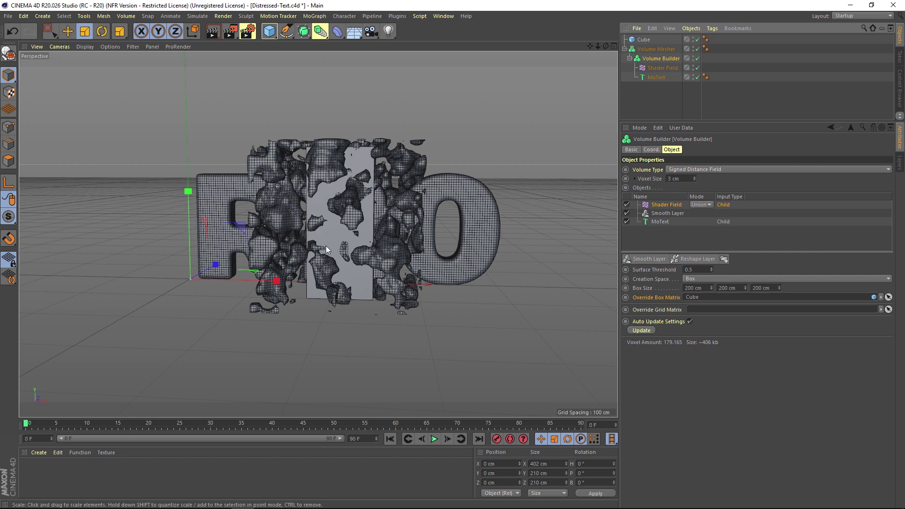
pyautogui.keyDown('alt'); pyautogui.moveTo(325, 221); pyautogui.dragTo(309, 225); pyautogui.keyUp('alt')
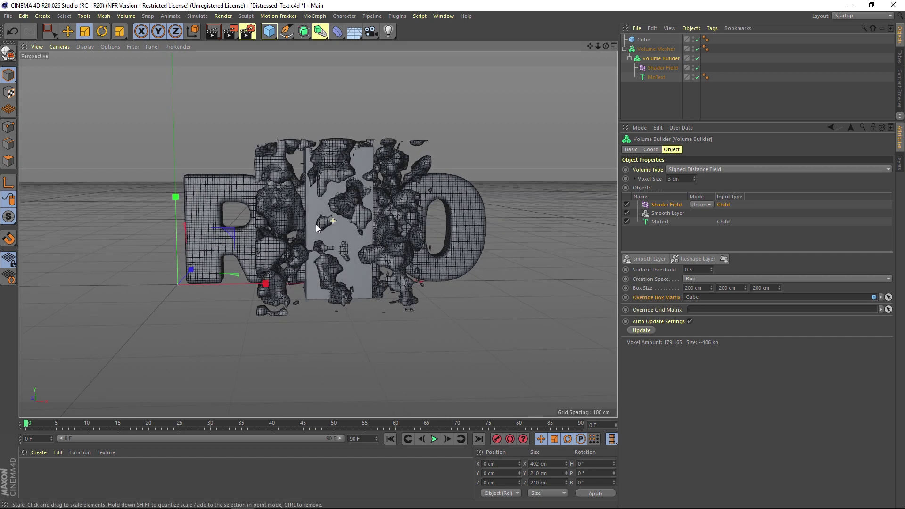
pyautogui.click(646, 41)
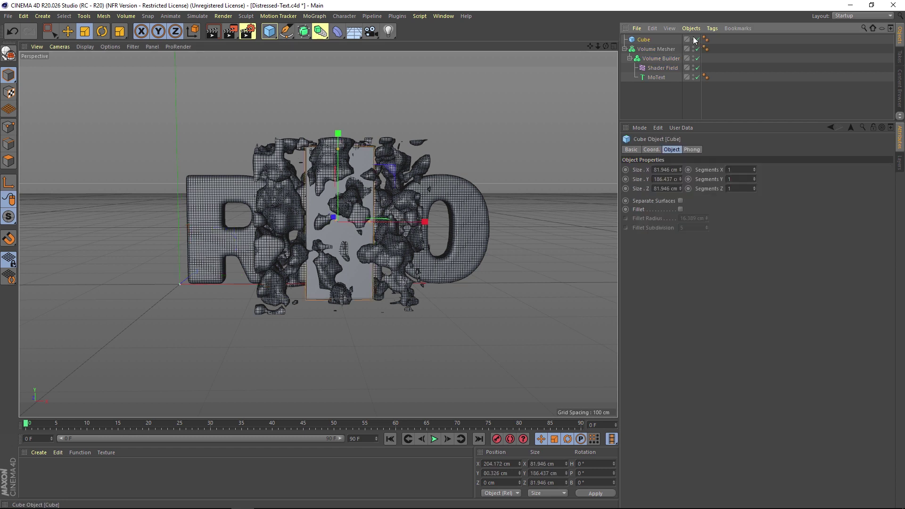
pyautogui.click(694, 39)
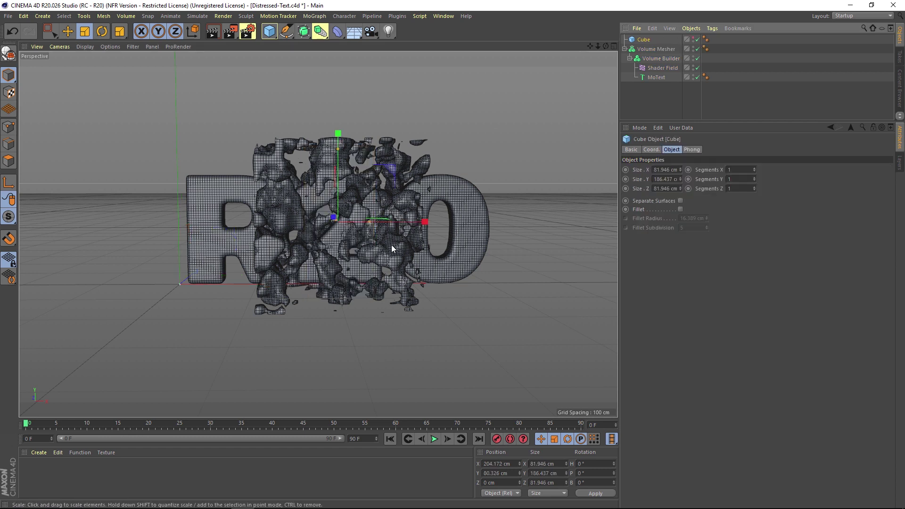
# Narrow the Cube slightly along X, lower it along Y and tilt it slightly.
pyautogui.moveTo(370, 225)
pyautogui.mouseDown()
pyautogui.moveTo(392, 222)
pyautogui.moveTo(372, 219)
pyautogui.moveTo(380, 221)
pyautogui.mouseUp()
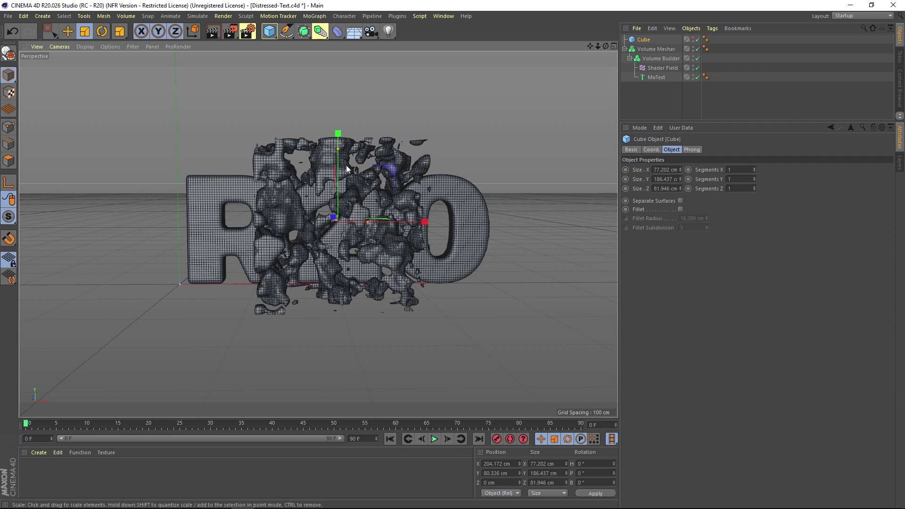
pyautogui.press('e')
pyautogui.moveTo(339, 136)
pyautogui.mouseDown()
pyautogui.moveTo(340, 175)
pyautogui.moveTo(346, 134)
pyautogui.mouseUp()
pyautogui.press('r')
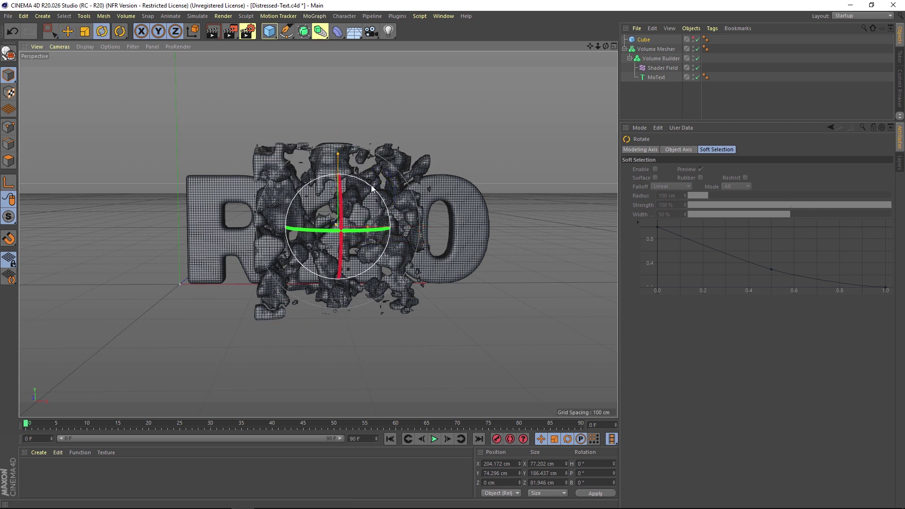
pyautogui.moveTo(373, 188); pyautogui.dragTo(367, 182)
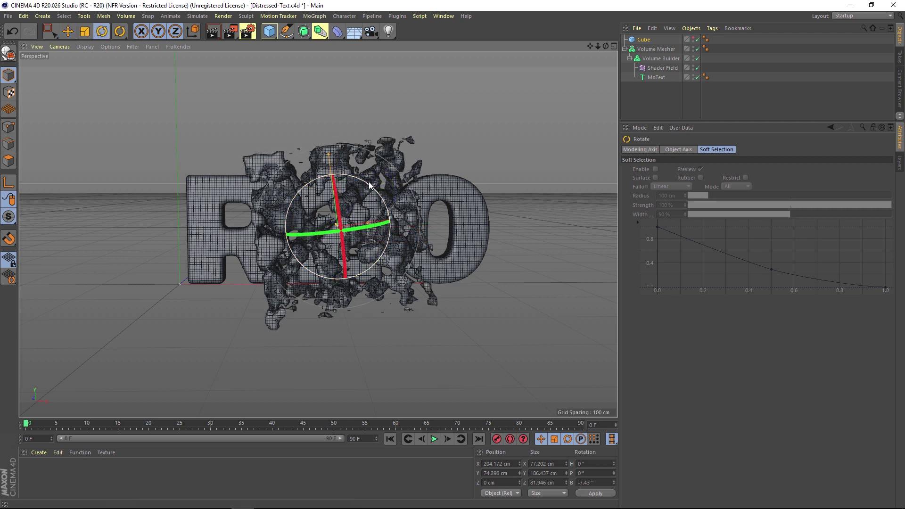
# Set the Volume Builder's noise Box Size X to 500 cm.
pyautogui.click(660, 58)
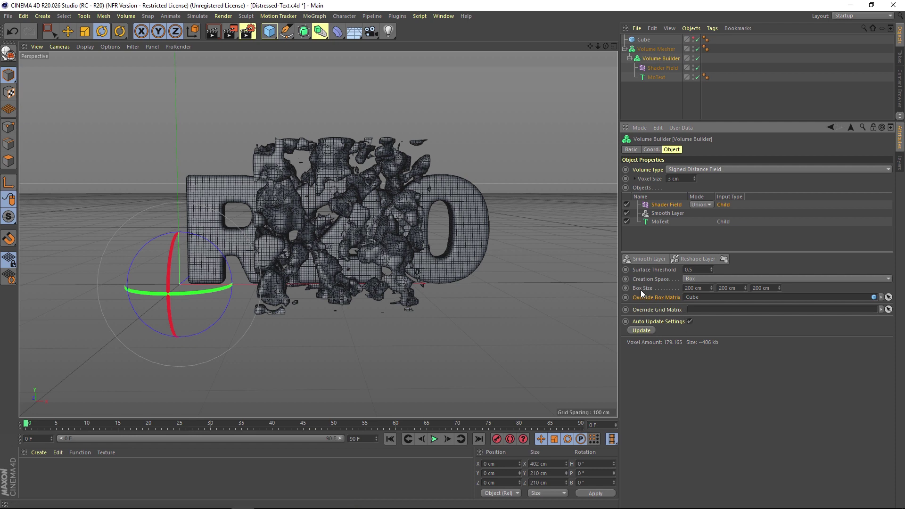
pyautogui.click(703, 290)
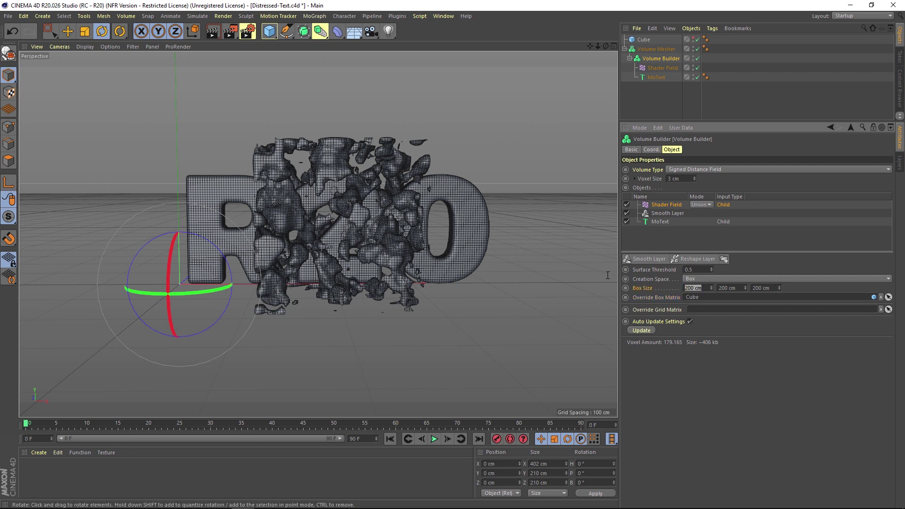
pyautogui.write('500')
pyautogui.press('Return')
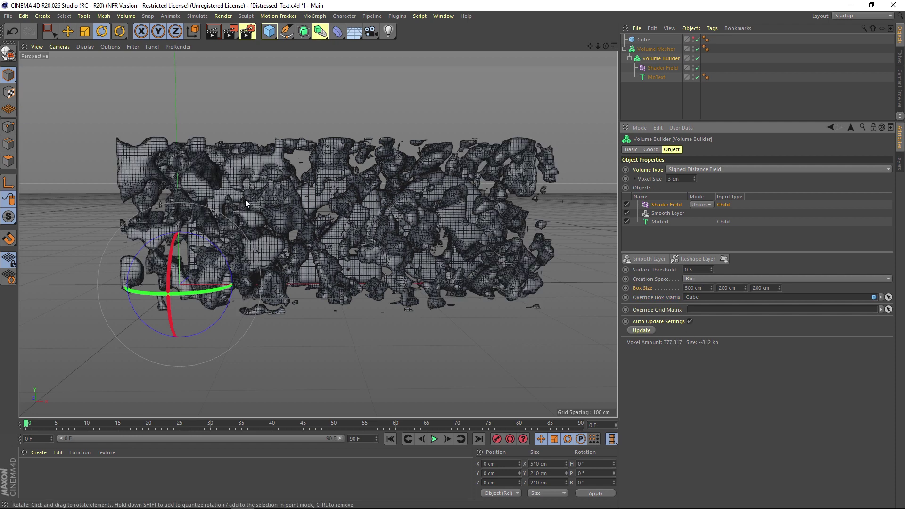
pyautogui.keyDown('alt'); pyautogui.moveTo(304, 228); pyautogui.dragTo(209, 202); pyautogui.keyUp('alt')
pyautogui.click(302, 230)
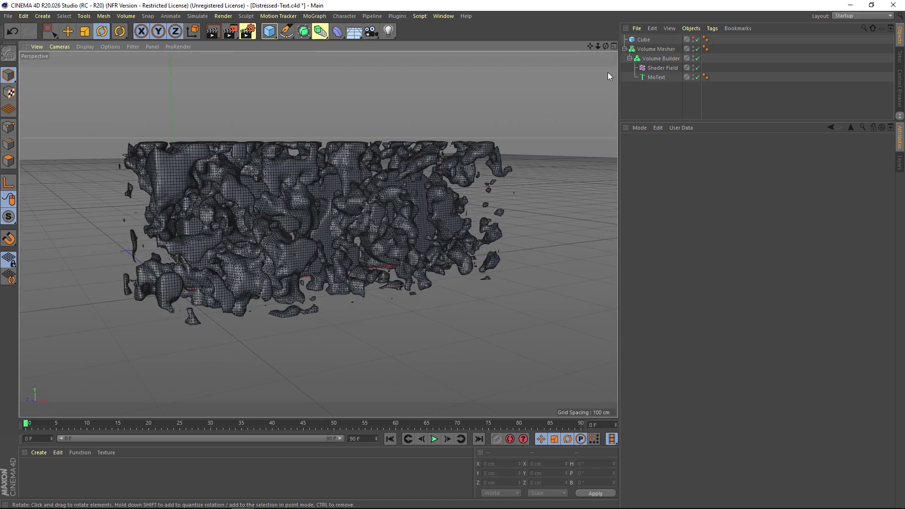
pyautogui.keyDown('alt'); pyautogui.moveTo(608, 76); pyautogui.dragTo(330, 198); pyautogui.keyUp('alt')
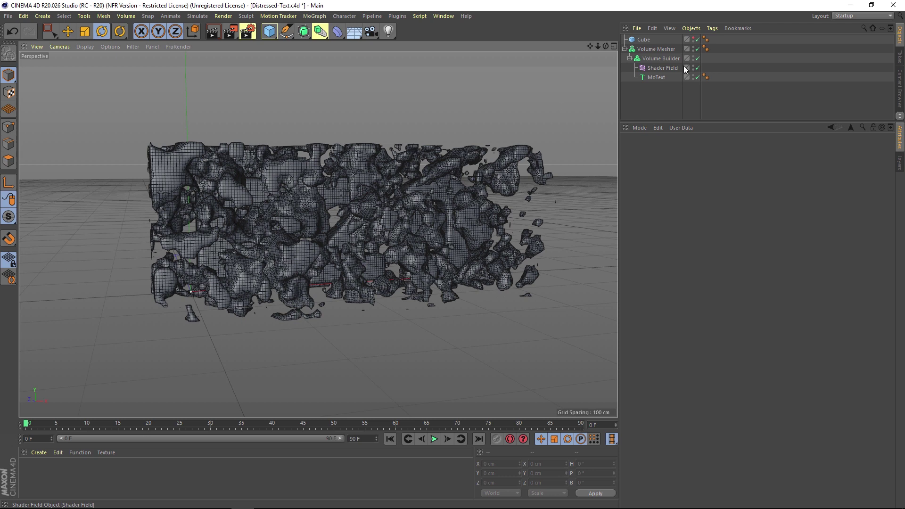
# Set the Shader Field's mode to Subtract in the Volume Builder's Objects list and inspect the eroded text.
pyautogui.click(658, 58)
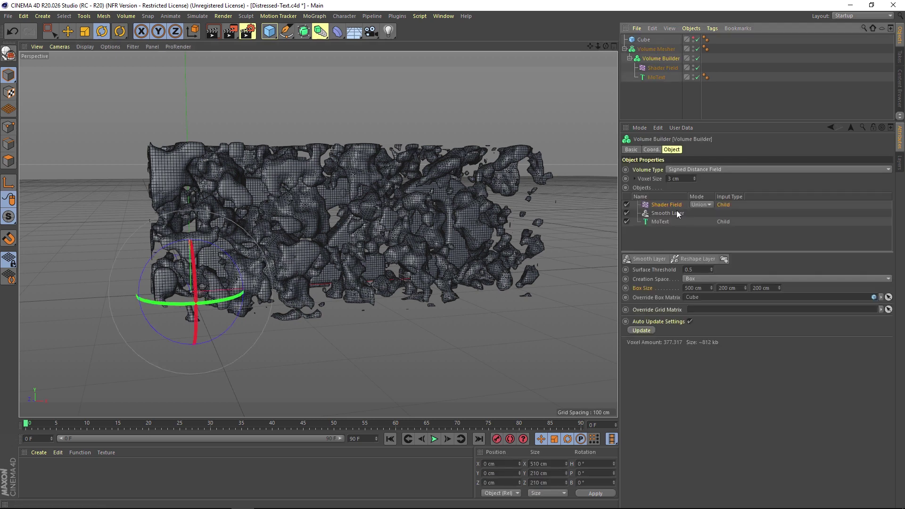
pyautogui.click(700, 205)
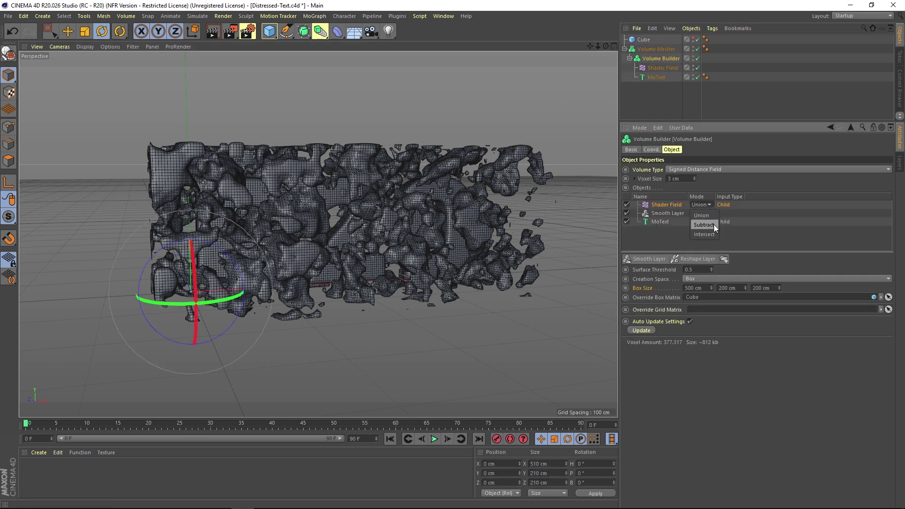
pyautogui.click(704, 225)
pyautogui.keyDown('alt'); pyautogui.moveTo(364, 205); pyautogui.dragTo(396, 262); pyautogui.keyUp('alt')
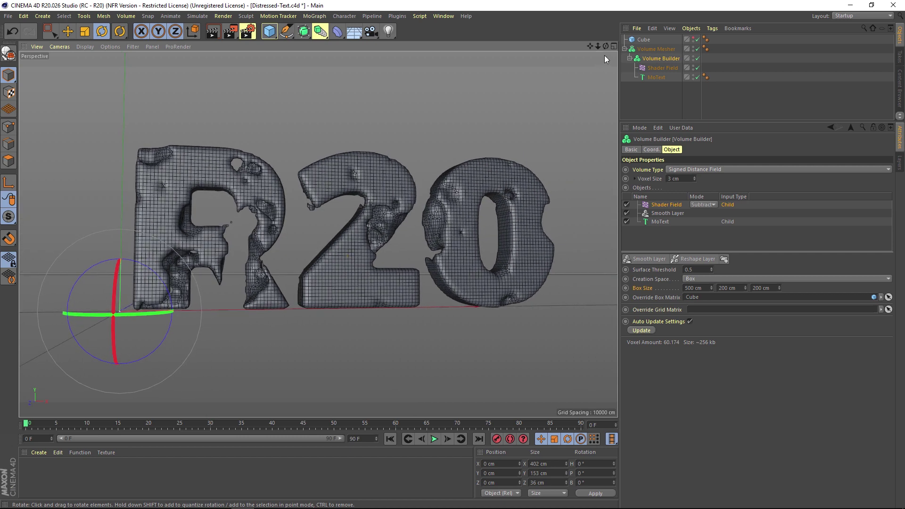
pyautogui.moveTo(589, 47); pyautogui.dragTo(285, 284)
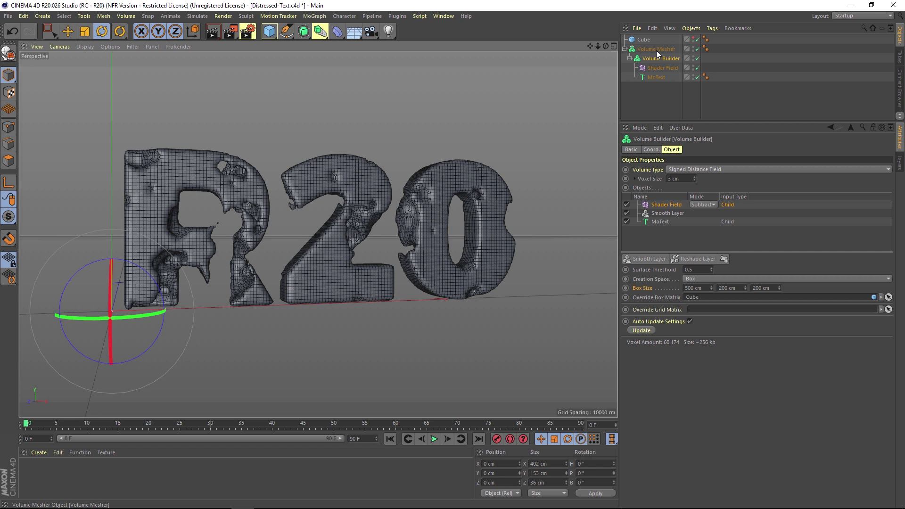
# Select the Volume Builder and begin editing its Voxel Size value.
pyautogui.click(656, 49)
pyautogui.click(656, 59)
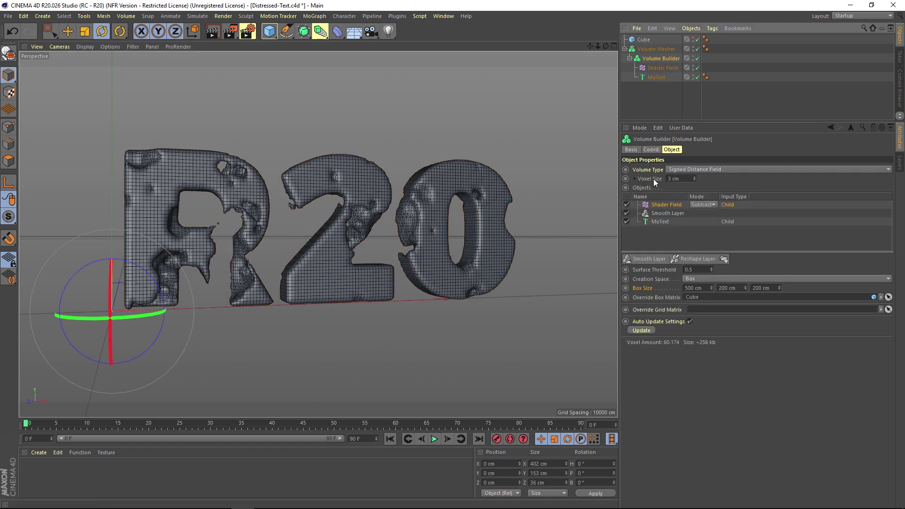
pyautogui.click(679, 179)
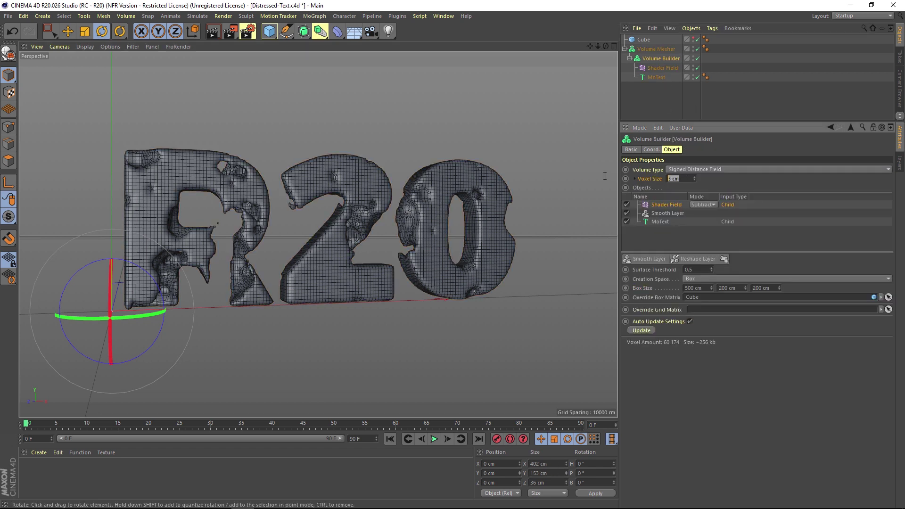
# Commit a 1 cm Voxel Size and switch the viewport to Gouraud Shading without mesh lines.
pyautogui.press('Return')
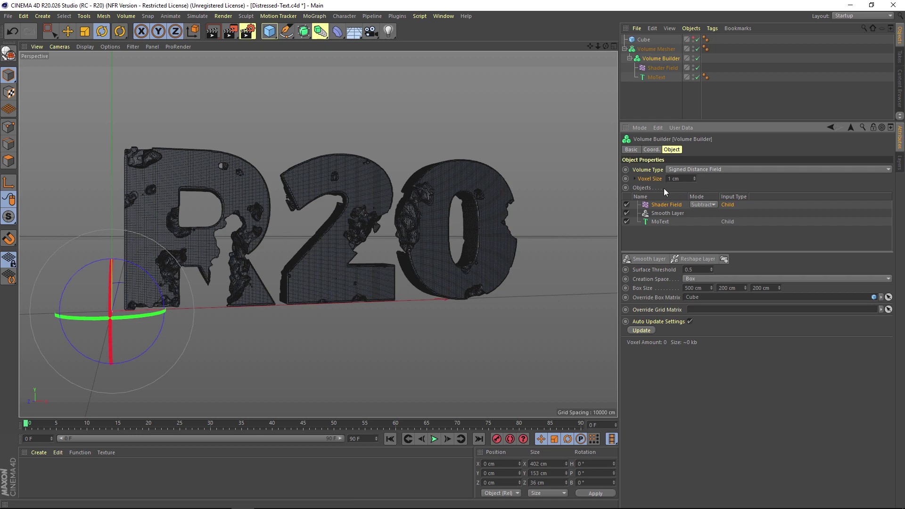
pyautogui.keyDown('alt'); pyautogui.moveTo(343, 217); pyautogui.dragTo(211, 146); pyautogui.keyUp('alt')
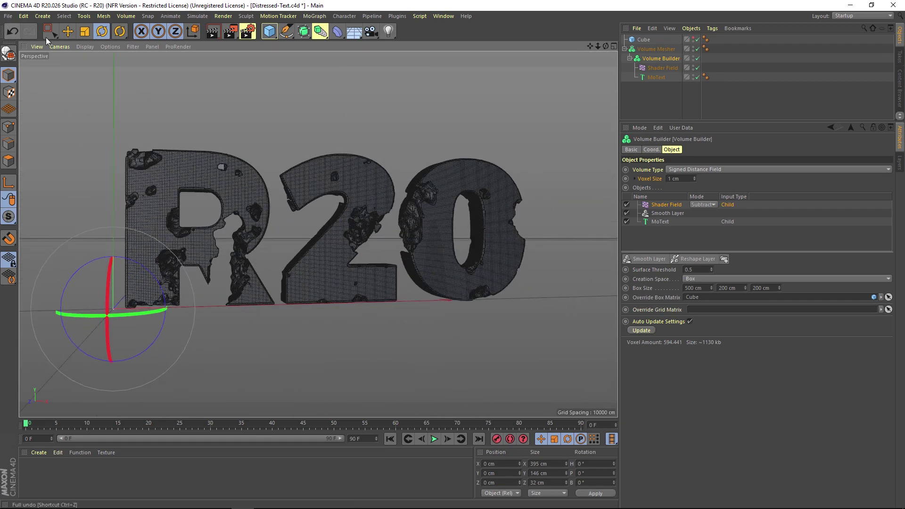
pyautogui.click(86, 46)
pyautogui.click(99, 60)
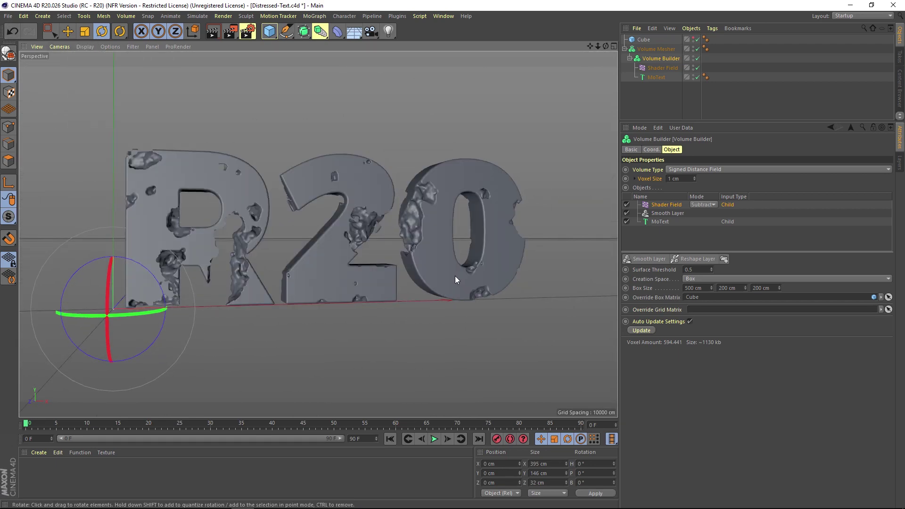
pyautogui.keyDown('alt'); pyautogui.moveTo(349, 257); pyautogui.dragTo(347, 233); pyautogui.keyUp('alt')
pyautogui.click(659, 68)
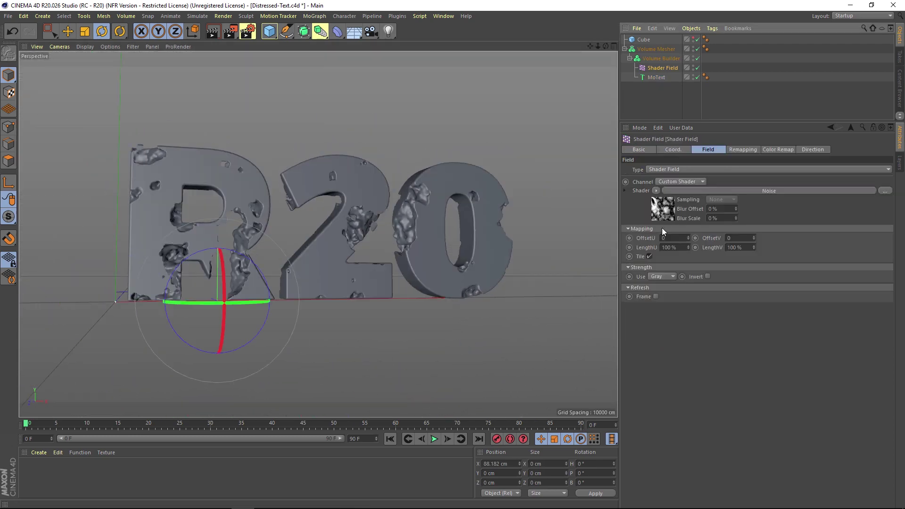
# Open the Shader Field's noise shader and browse noise types, keeping Blistered Turbulence.
pyautogui.click(668, 208)
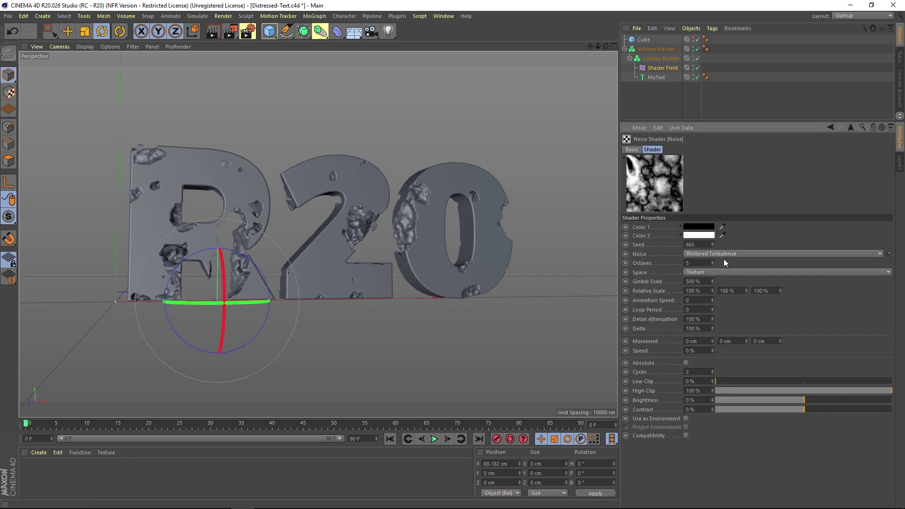
pyautogui.click(881, 254)
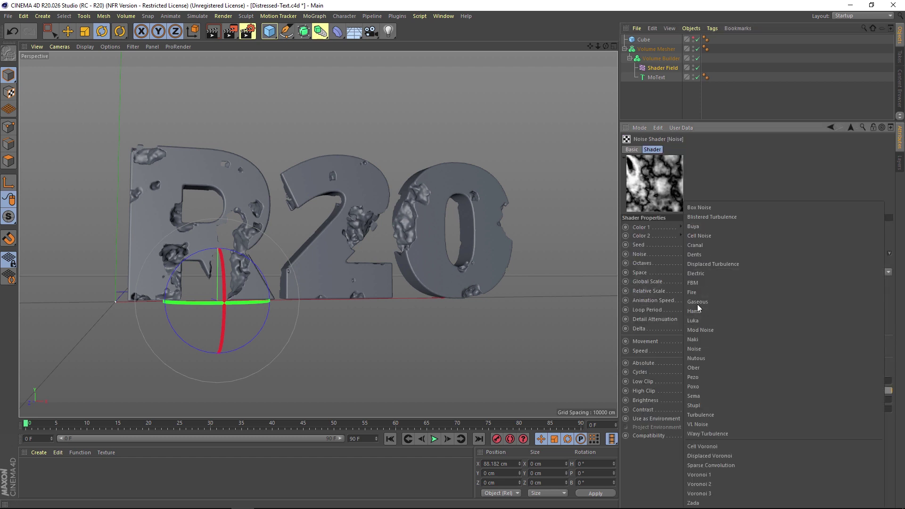
pyautogui.click(654, 241)
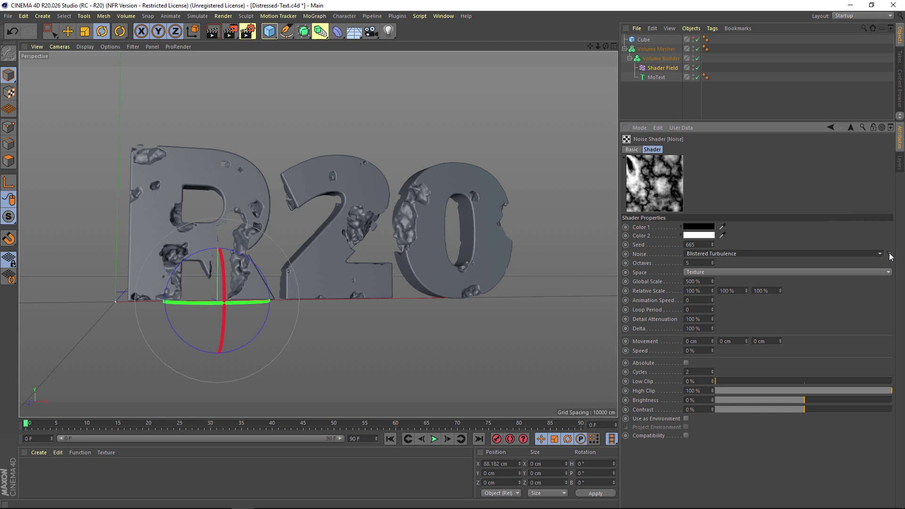
pyautogui.click(889, 254)
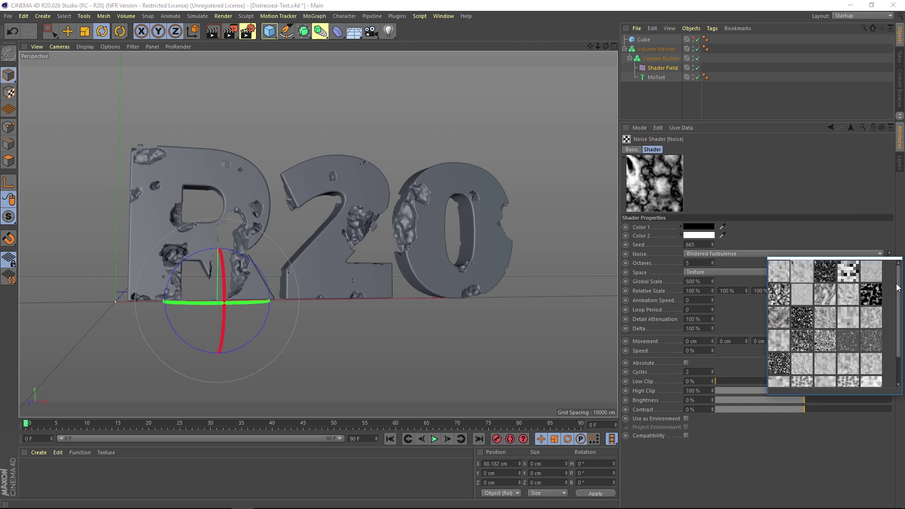
pyautogui.scroll(-3, 898, 287)
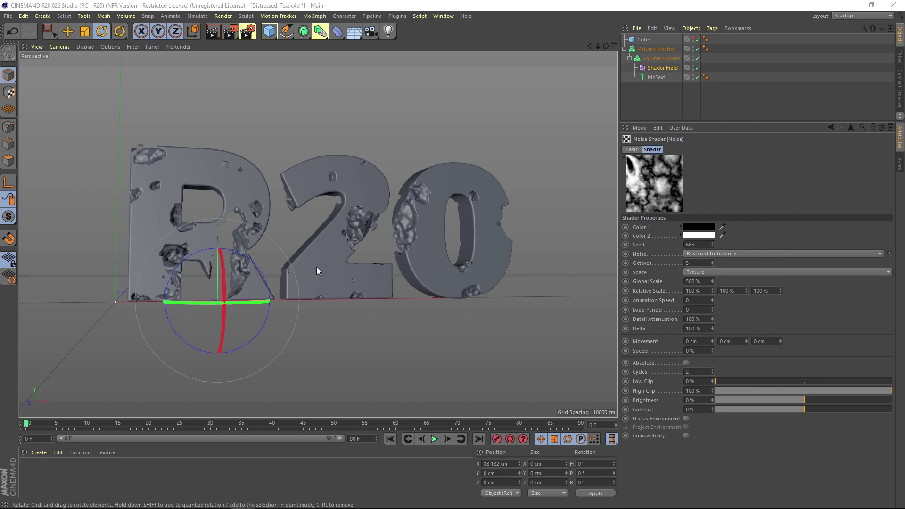
pyautogui.keyDown('alt'); pyautogui.moveTo(316, 267); pyautogui.dragTo(301, 261); pyautogui.keyUp('alt')
pyautogui.click(205, 281)
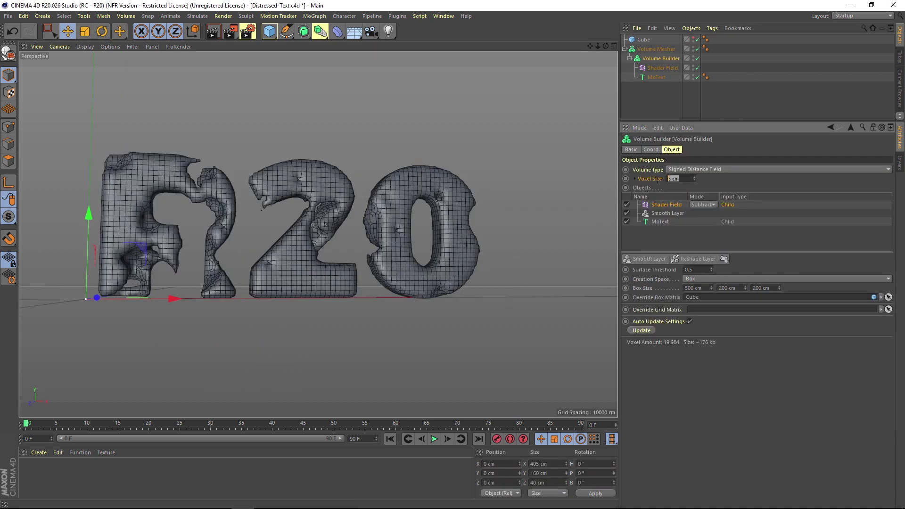
# Use a 5 cm voxel size and move the Cube down and right to X 280.129 cm, Y −2.729 cm.
pyautogui.keyDown('alt'); pyautogui.moveTo(211, 254); pyautogui.dragTo(252, 228); pyautogui.keyUp('alt')
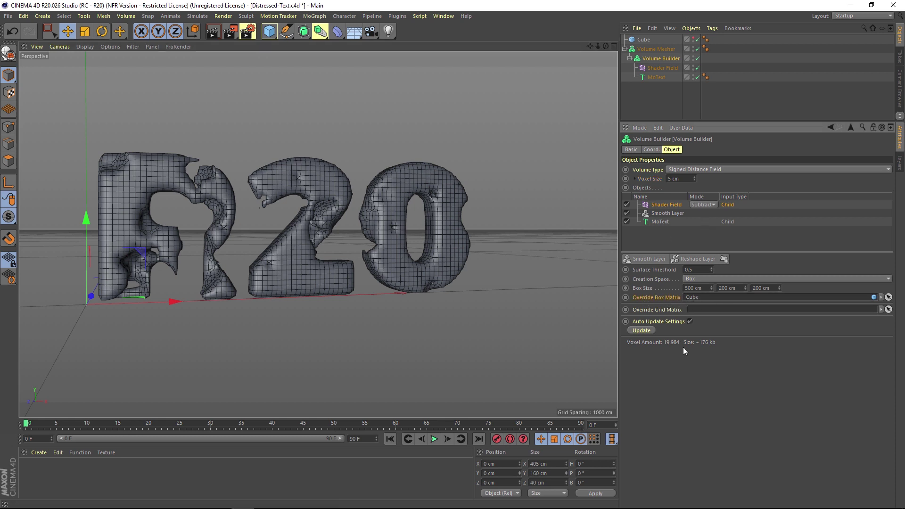
pyautogui.moveTo(589, 46); pyautogui.dragTo(597, 59)
pyautogui.click(644, 41)
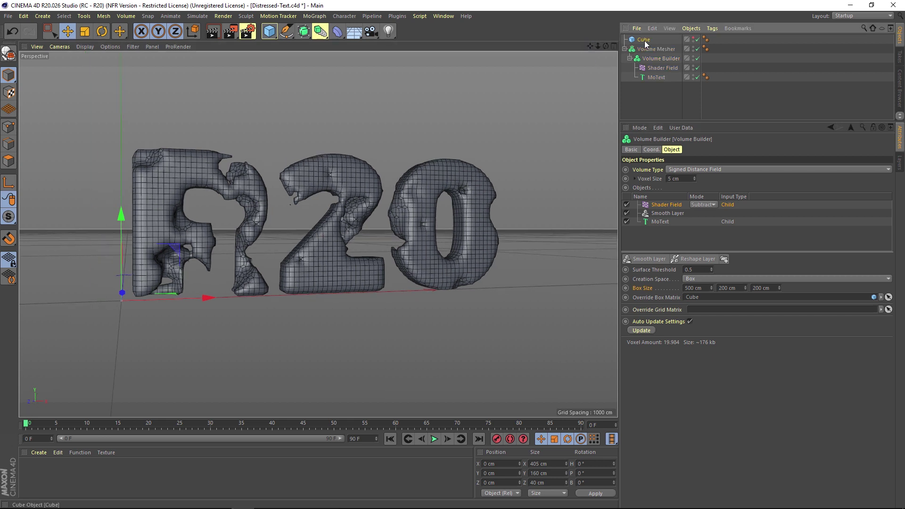
pyautogui.moveTo(335, 172); pyautogui.dragTo(339, 213)
pyautogui.moveTo(386, 293); pyautogui.dragTo(455, 290)
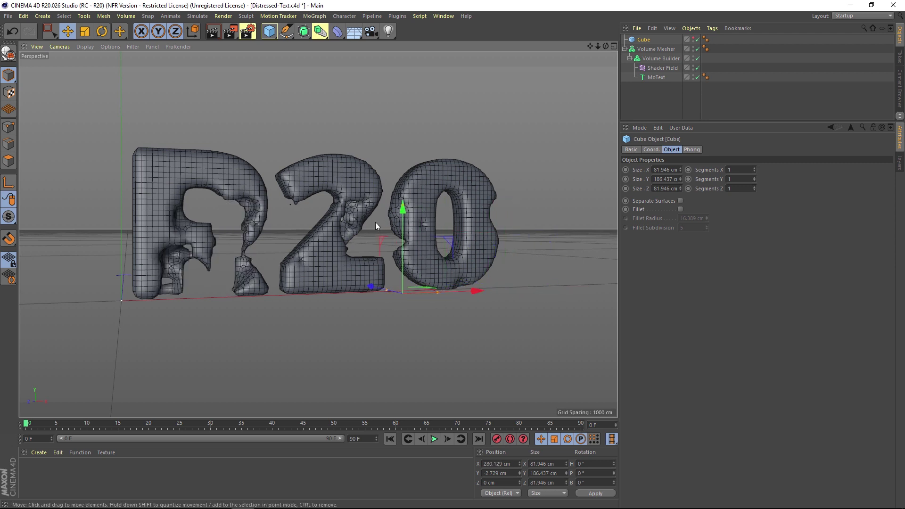
# Tilt the Cube about 27 degrees and set the Volume Builder's Box Size Y to 50 cm.
pyautogui.press('r')
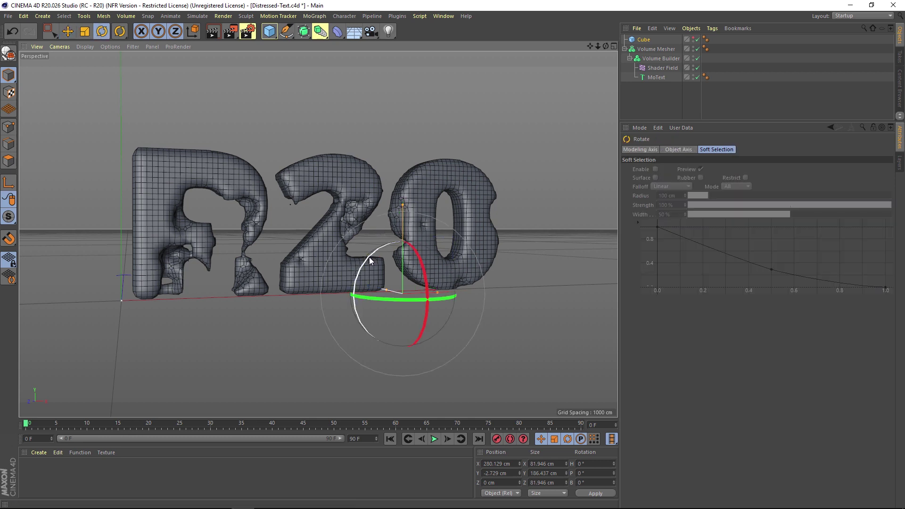
pyautogui.moveTo(369, 257); pyautogui.dragTo(387, 237)
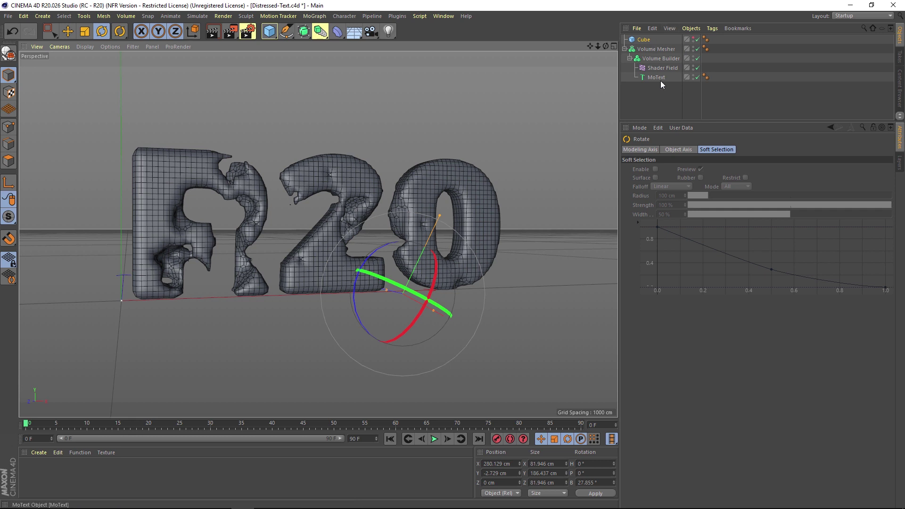
pyautogui.click(655, 66)
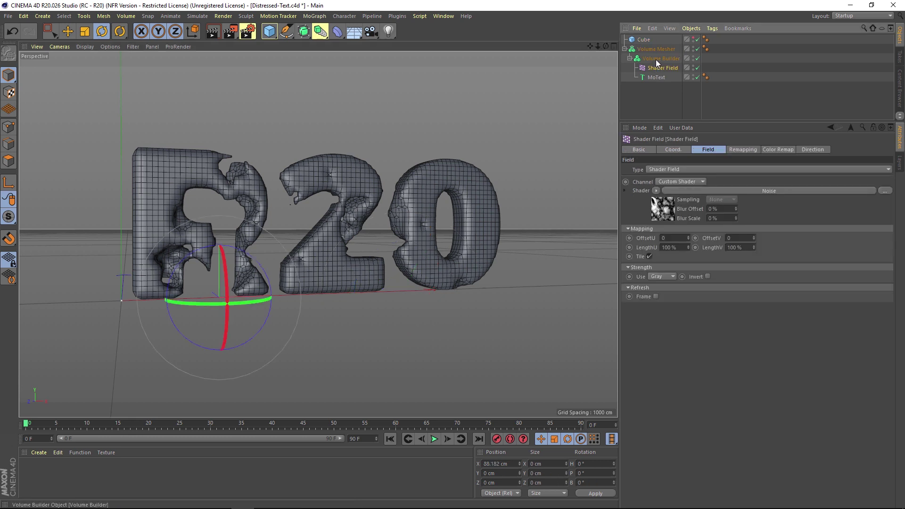
pyautogui.click(656, 59)
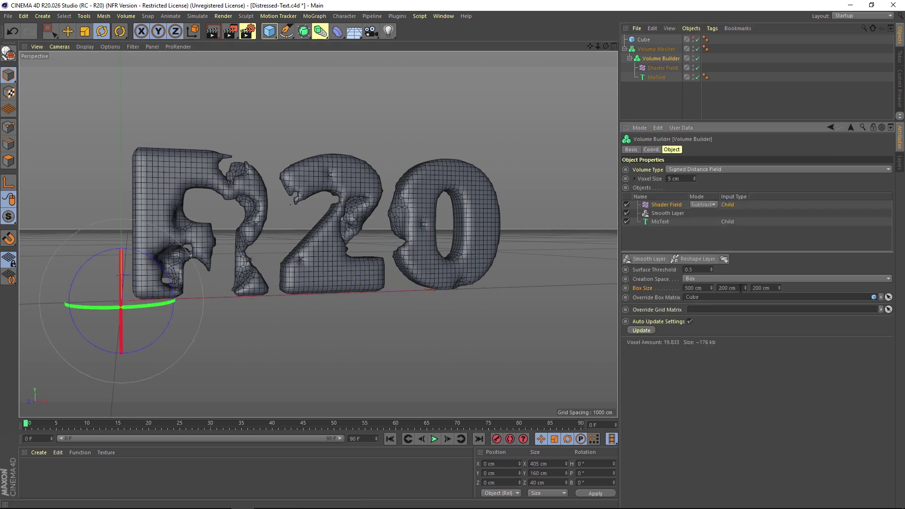
pyautogui.write('50')
pyautogui.press('Return')
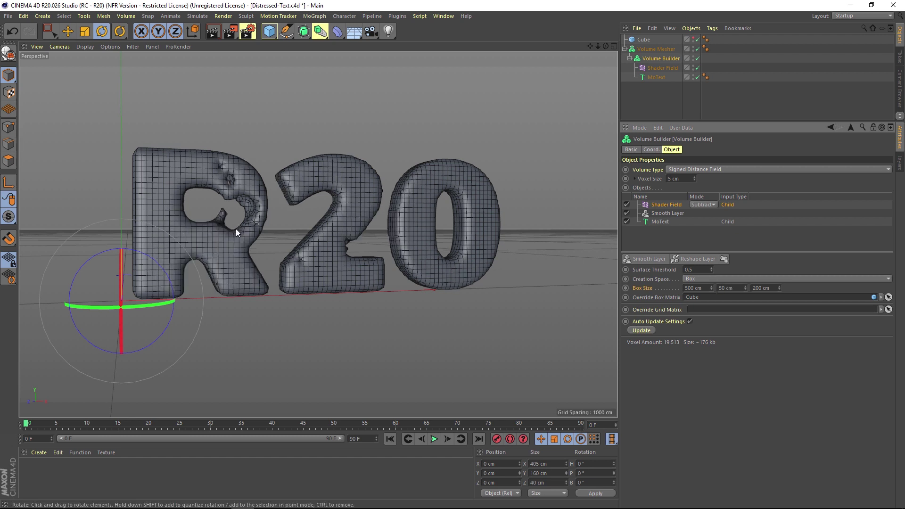
# Move the Cube up-left to about X 209.5 cm, Y 47.9 cm and reduce its tilt to 11.771°.
pyautogui.click(653, 38)
pyautogui.press('e')
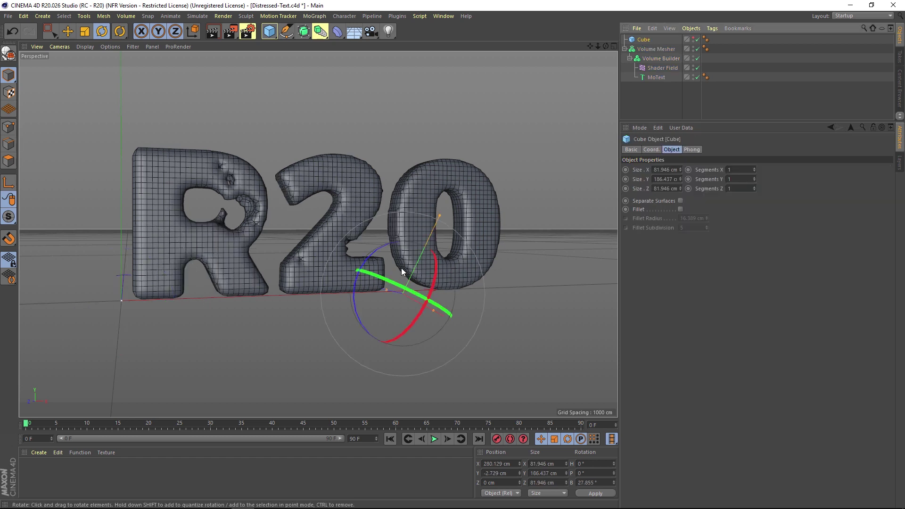
pyautogui.moveTo(407, 297); pyautogui.dragTo(345, 262)
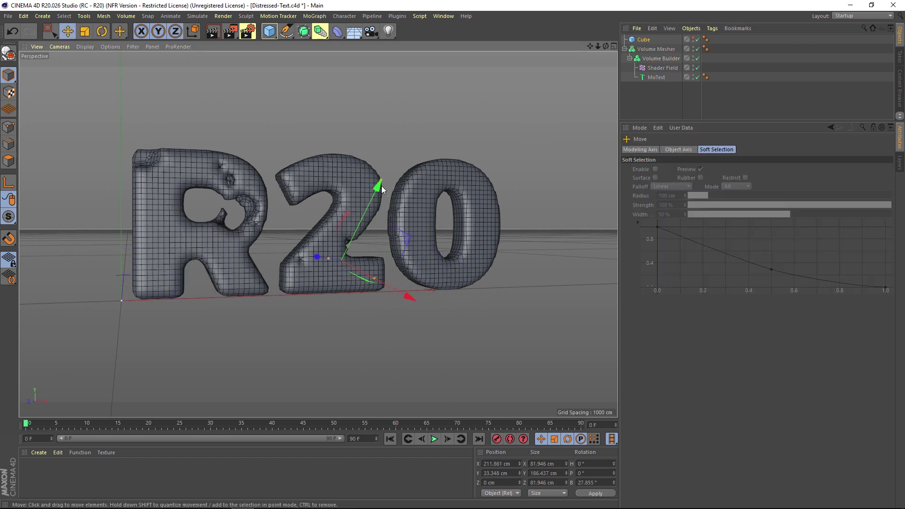
pyautogui.moveTo(363, 217); pyautogui.dragTo(371, 206)
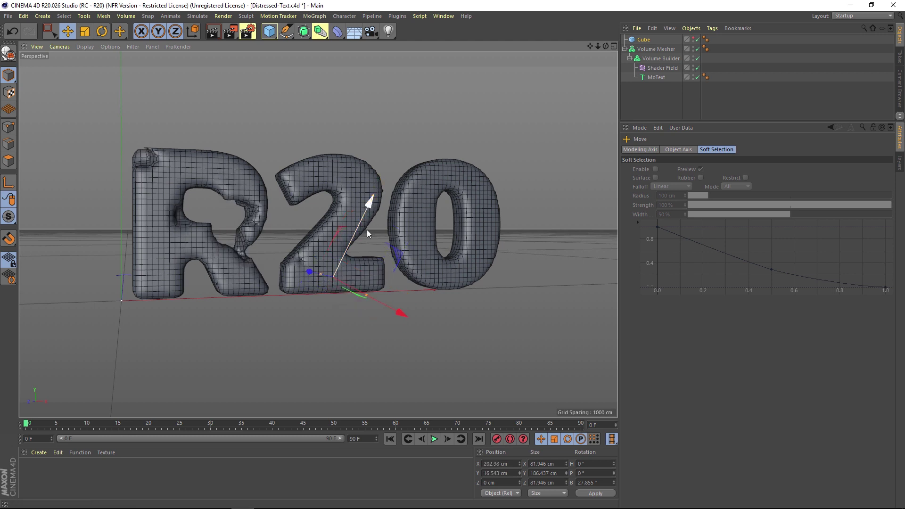
pyautogui.press('r')
pyautogui.moveTo(324, 230); pyautogui.dragTo(353, 190)
pyautogui.press('e')
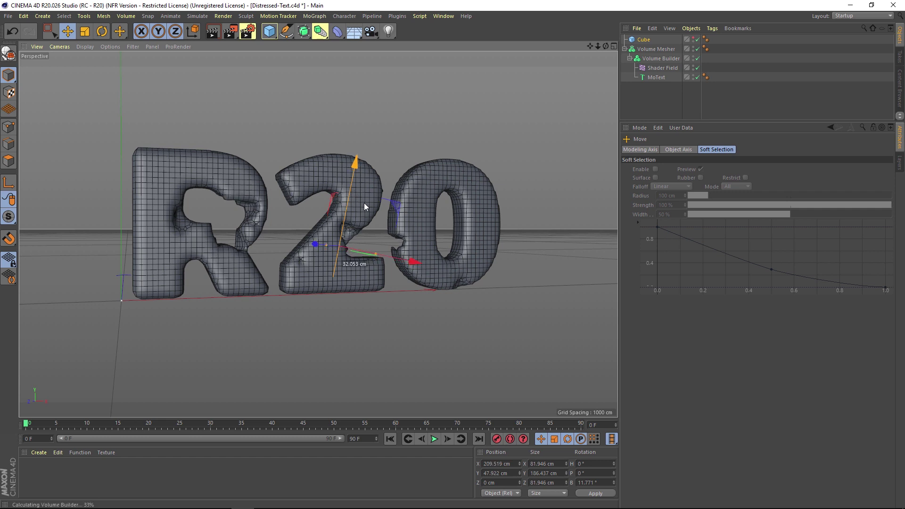
pyautogui.click(655, 69)
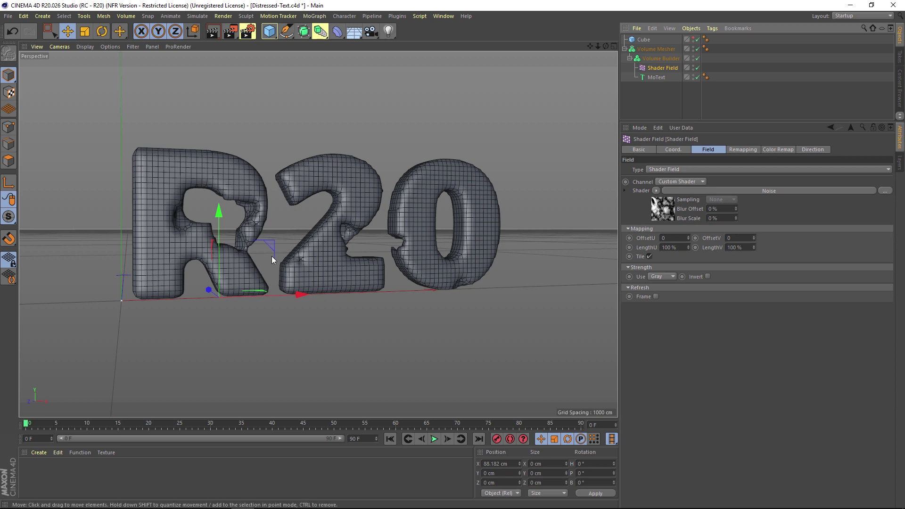
pyautogui.moveTo(340, 258)
pyautogui.keyDown('alt'); pyautogui.mouseDown()
pyautogui.moveTo(329, 248)
pyautogui.moveTo(358, 259)
pyautogui.mouseUp(); pyautogui.keyUp('alt')
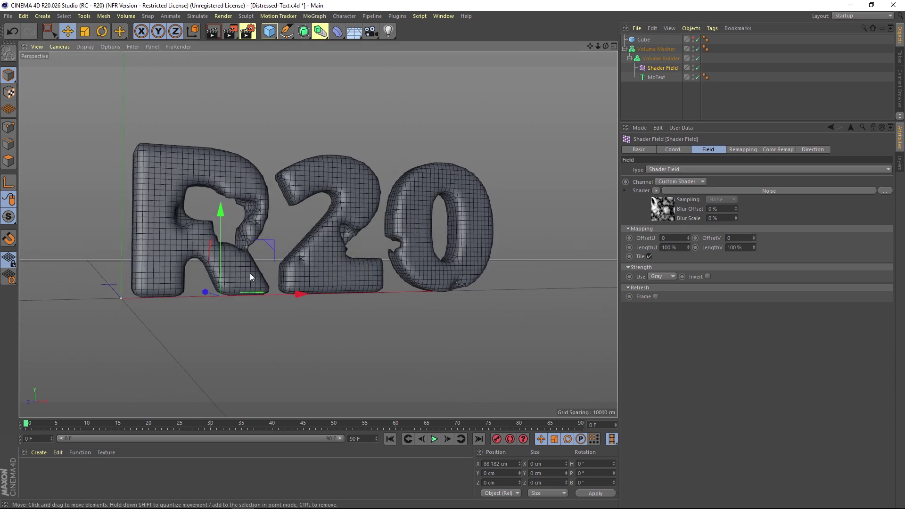